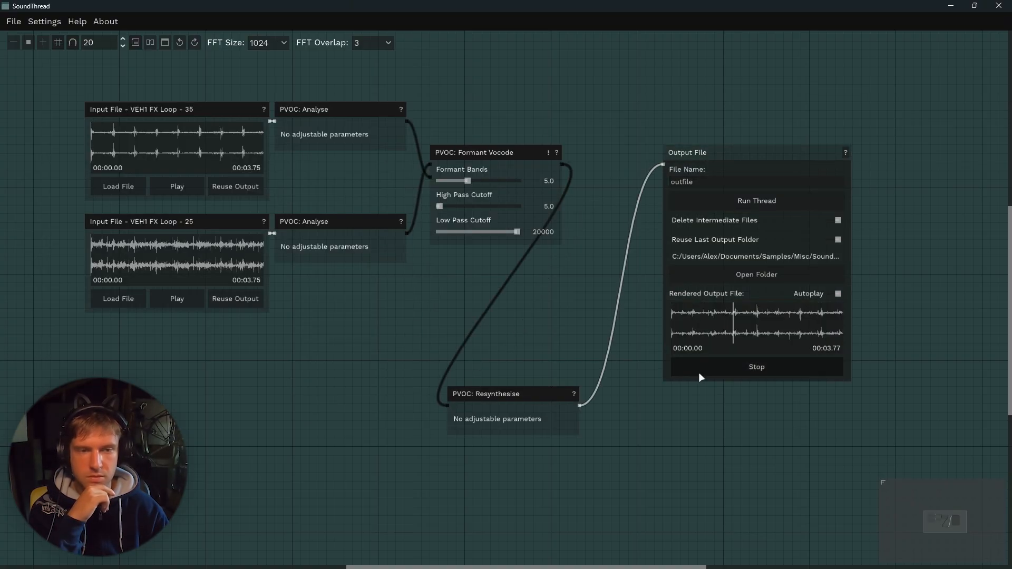
Stop playback of the rendered output file and switch to the browser window.
click(702, 367)
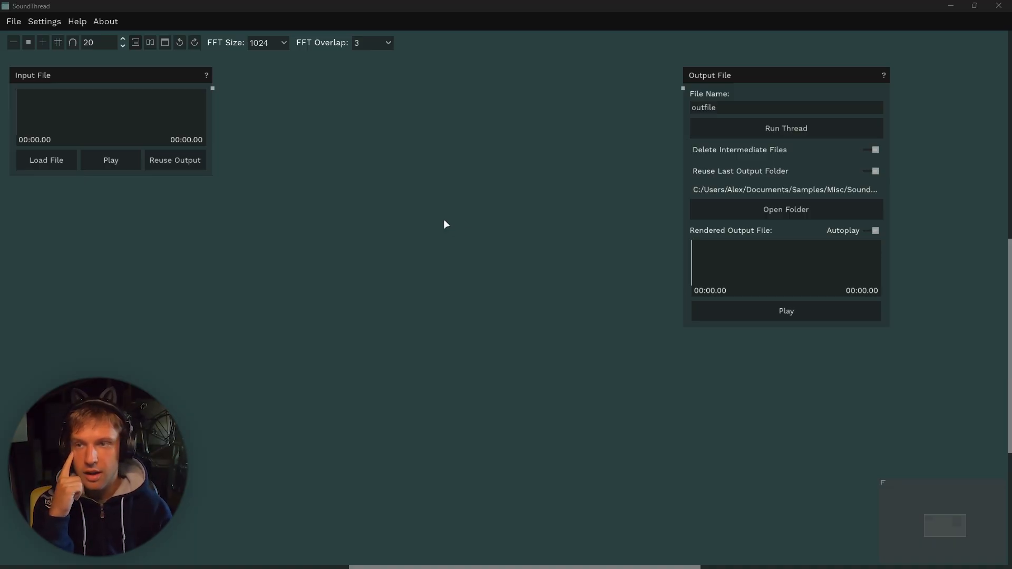
mouse_move(483, 556)
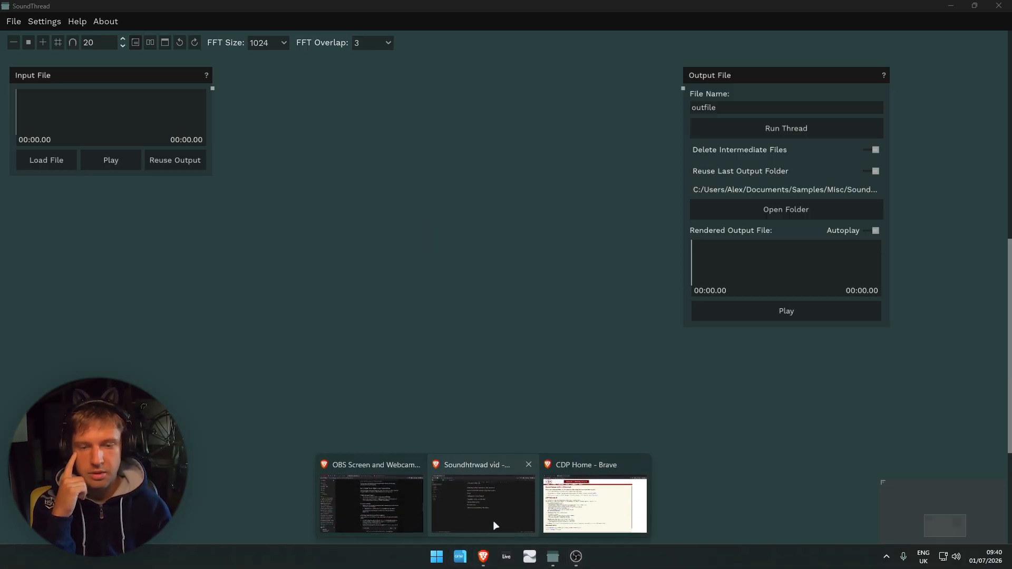
click(565, 511)
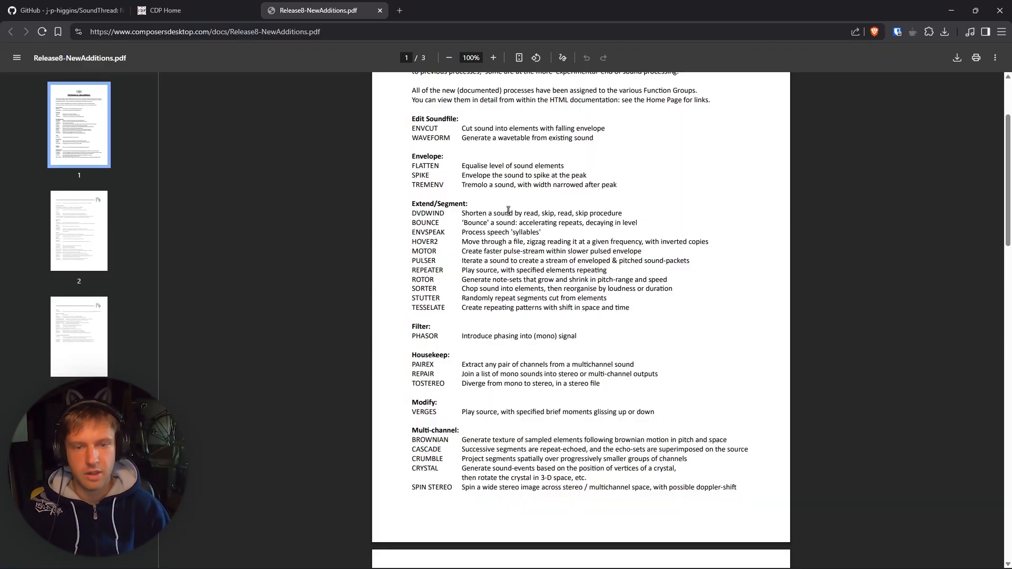
Read through the CDP Release 8 new additions list, highlighting spectral process descriptions.
scroll(459, 221, down, 10)
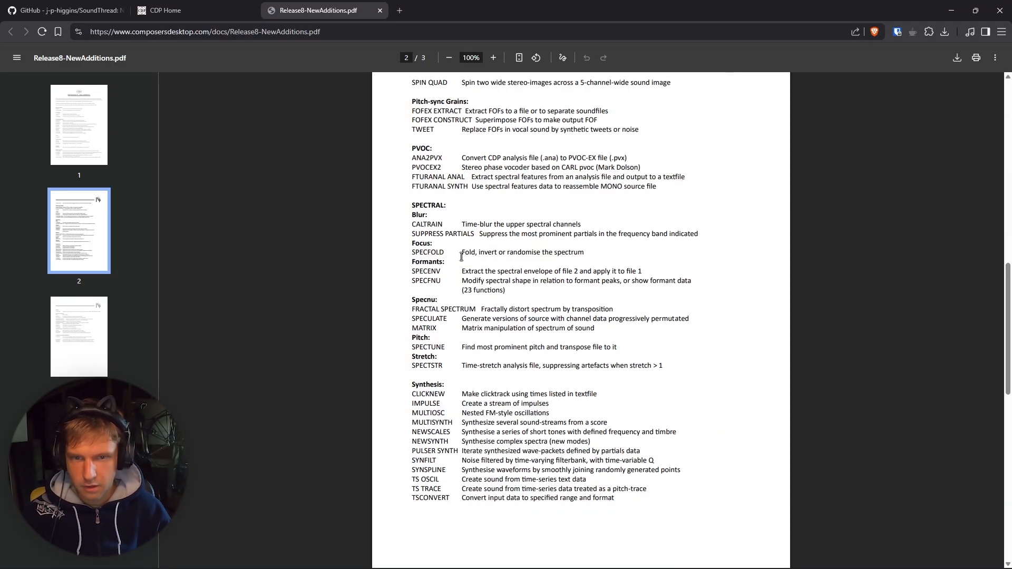
drag(460, 252, 589, 259)
click(596, 261)
scroll(596, 260, up, 2)
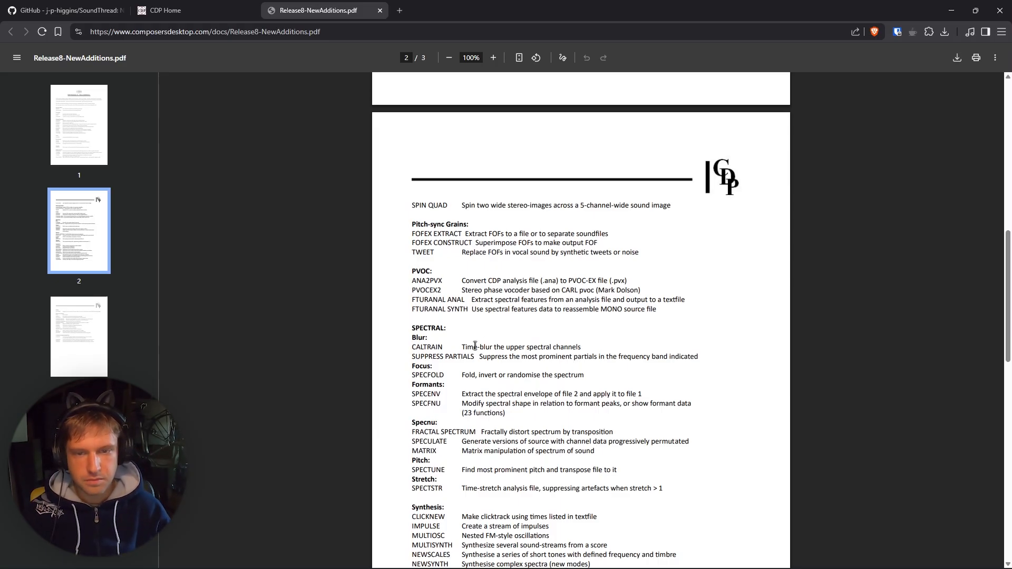
scroll(477, 348, down, 2)
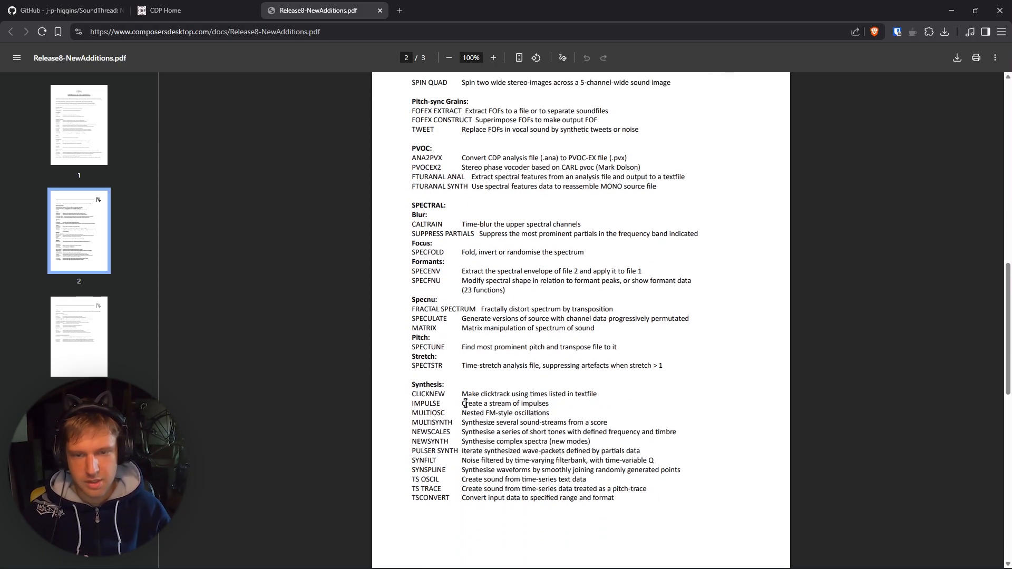
drag(479, 309, 629, 311)
click(628, 311)
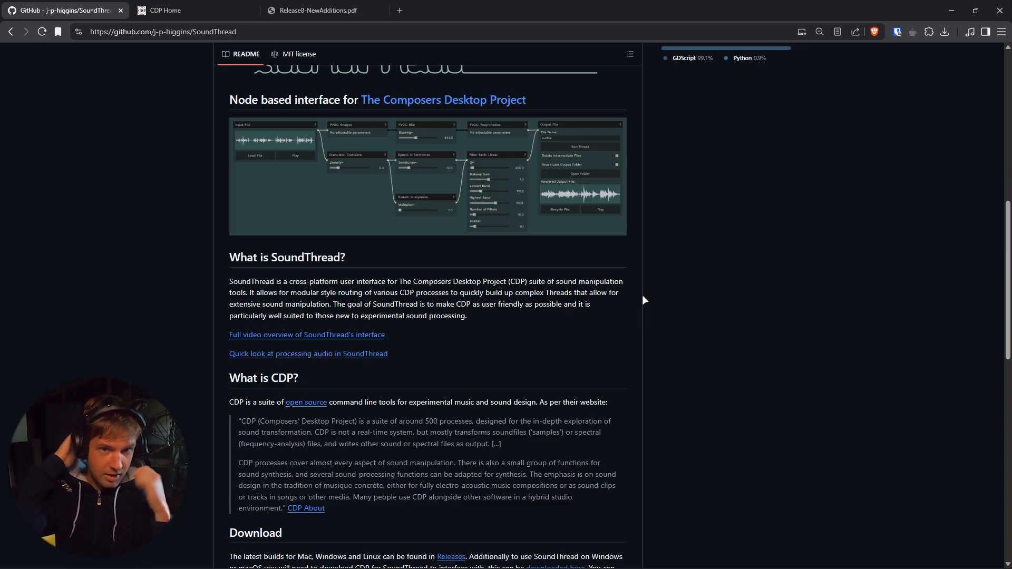
Browse the SoundThread README feature list and the CDP home page.
scroll(406, 338, down, 7)
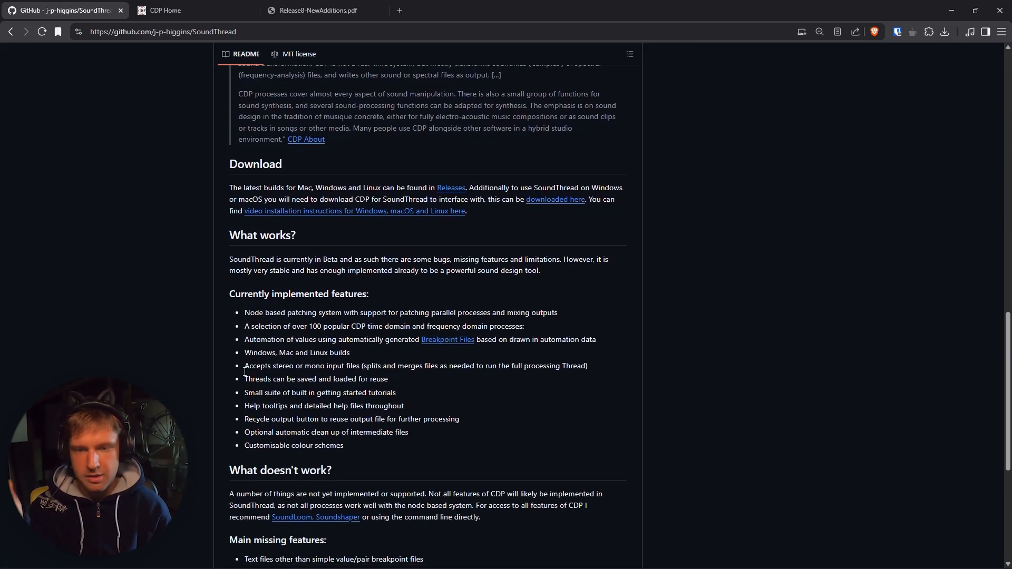
click(233, 11)
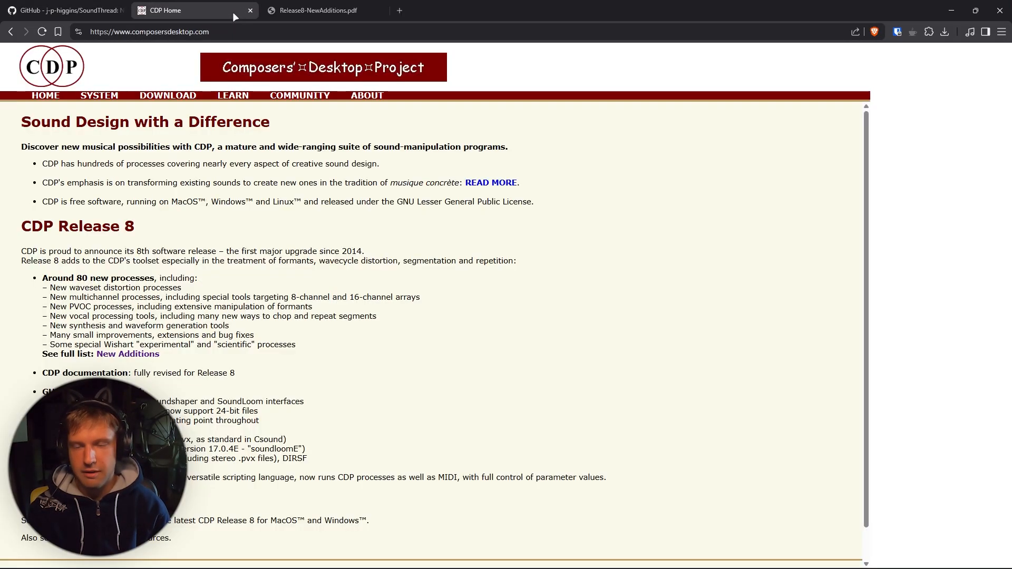
click(68, 11)
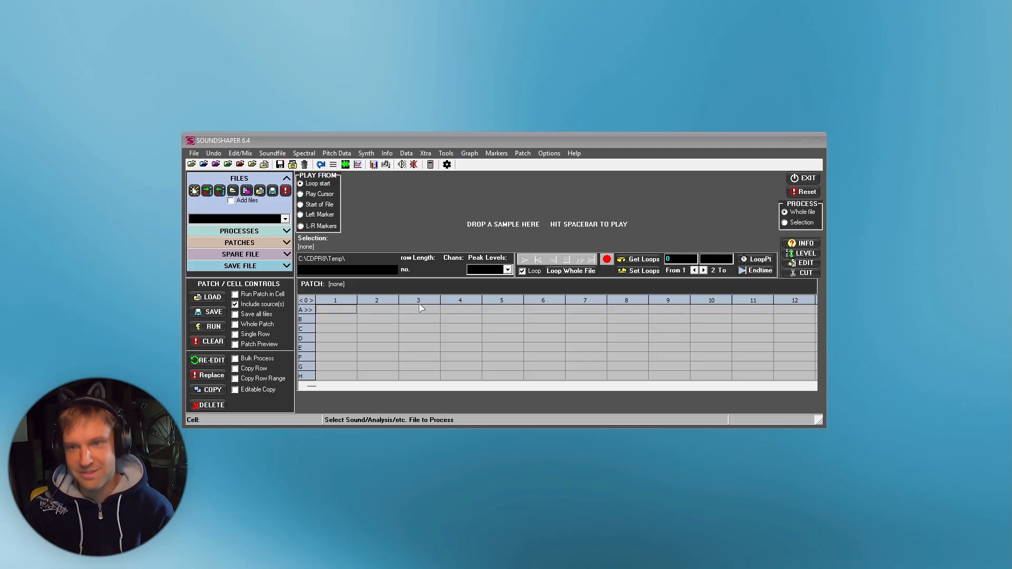
In Soundshaper, look through the Soundfile process categories menu.
click(343, 312)
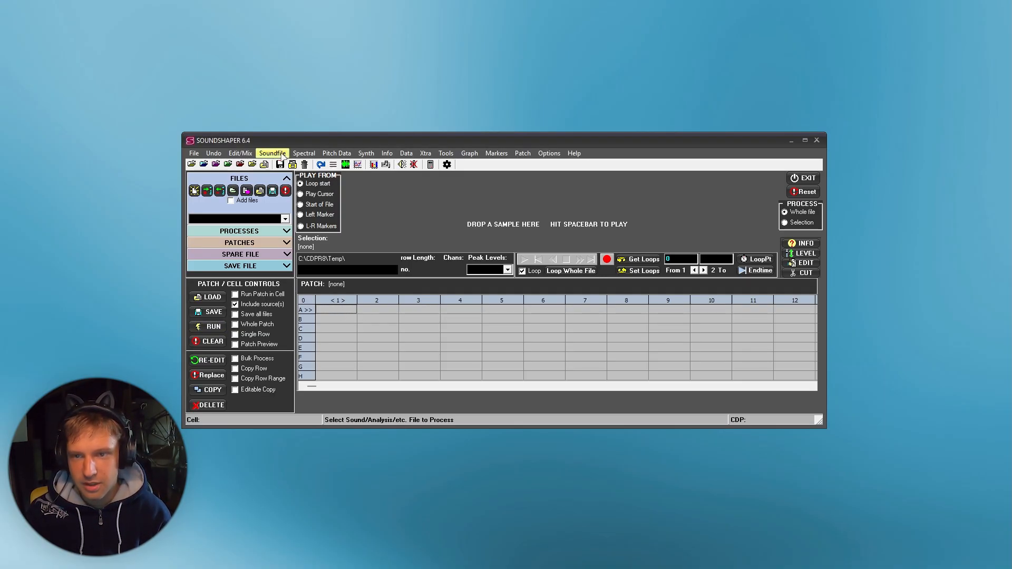
click(273, 153)
click(273, 153)
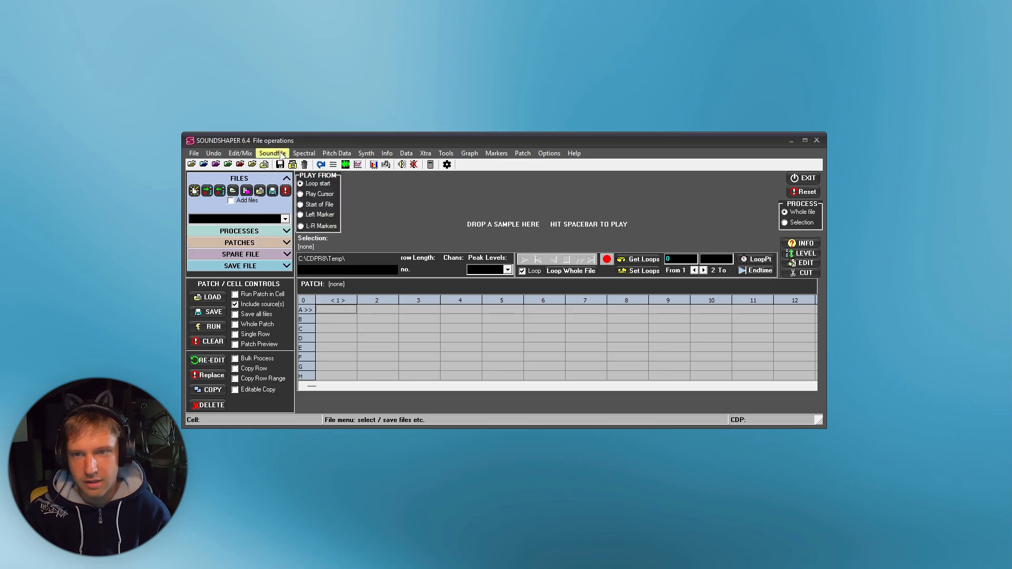
click(274, 154)
mouse_move(304, 153)
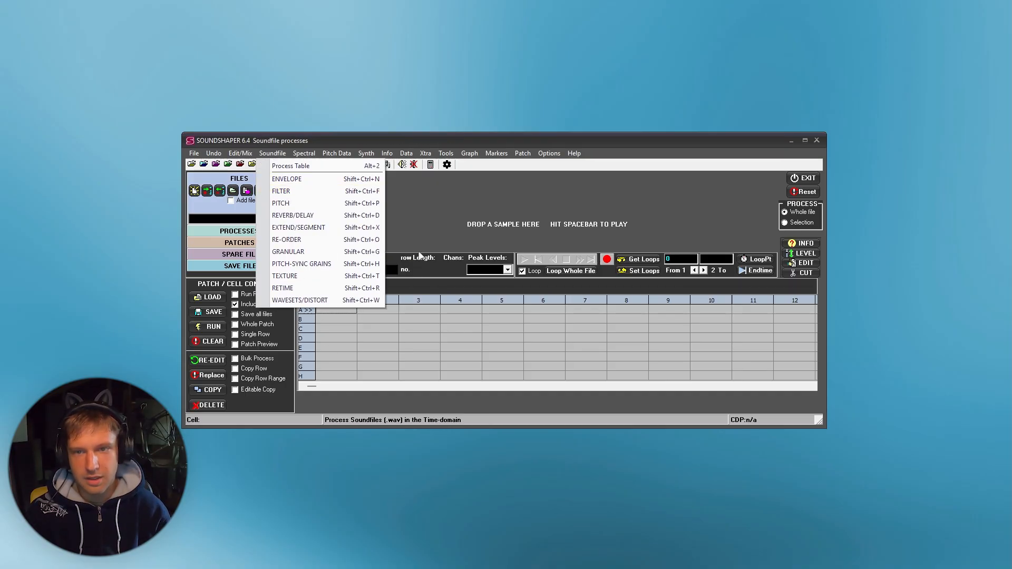
click(435, 204)
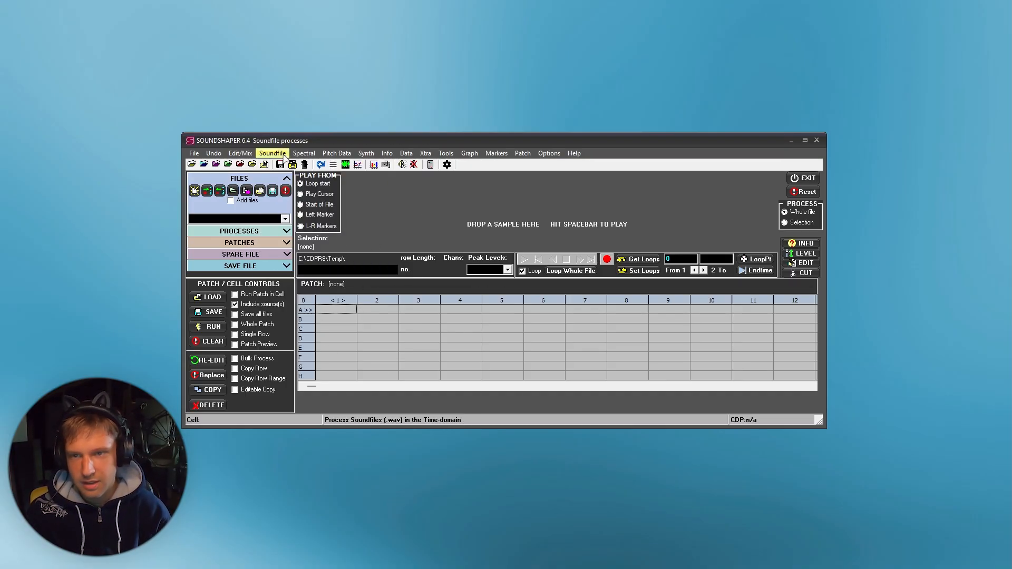
Load the JBK_166_Brk_Full_Drums_Beads sound file and play it.
click(280, 153)
click(285, 165)
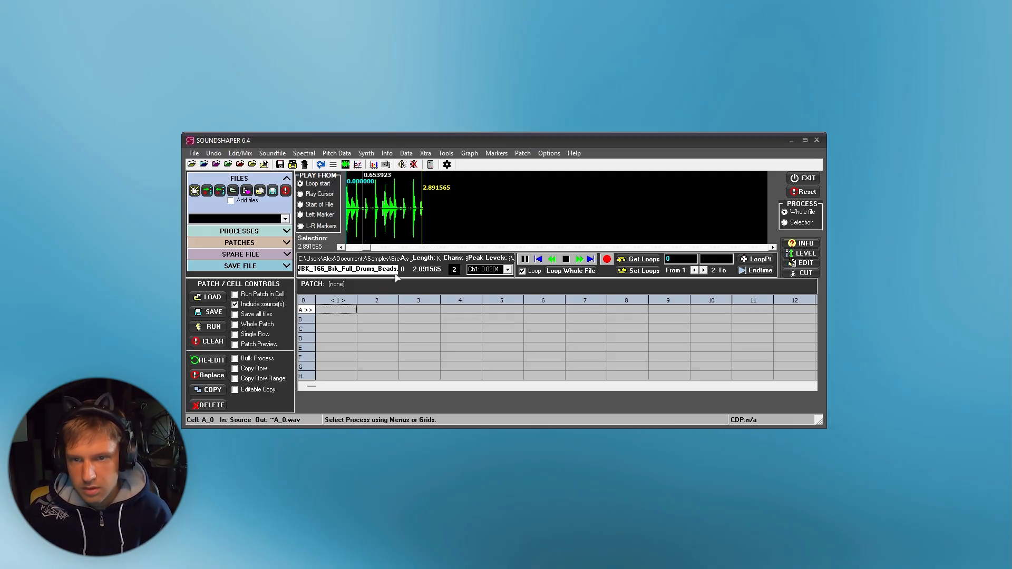
key(space)
Apply the SORTER re-order process to the sound and render it.
click(276, 154)
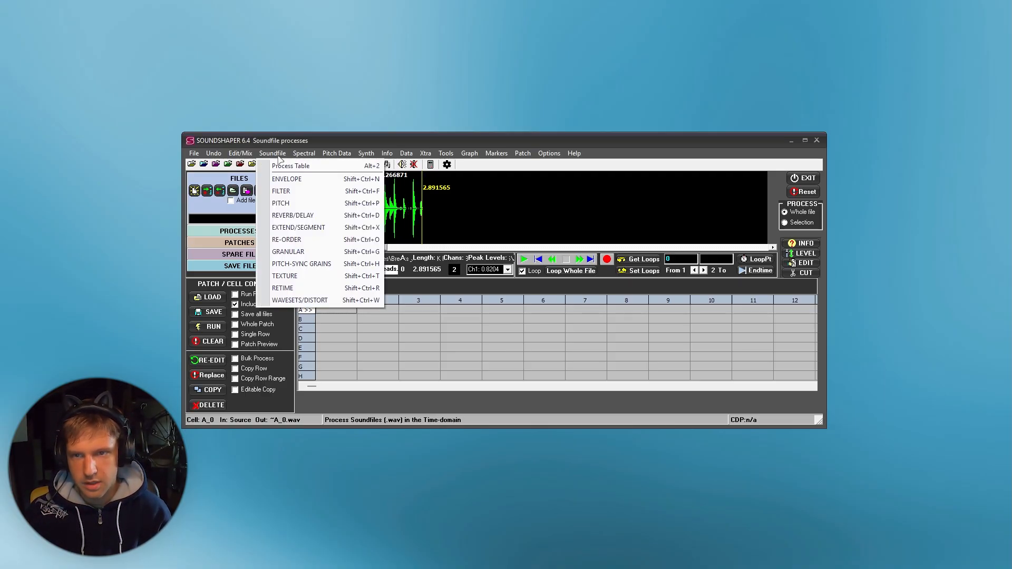
click(299, 300)
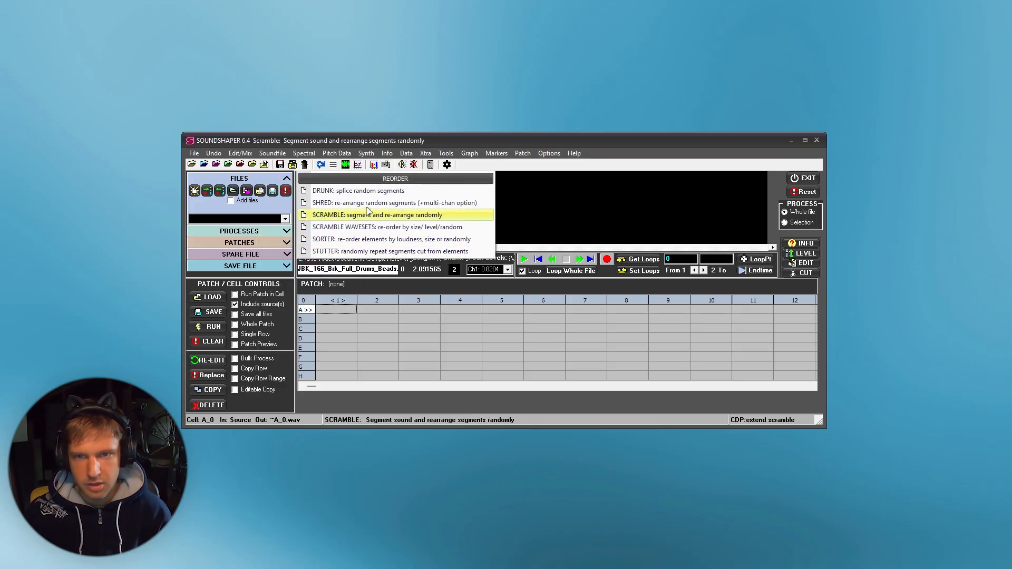
click(401, 241)
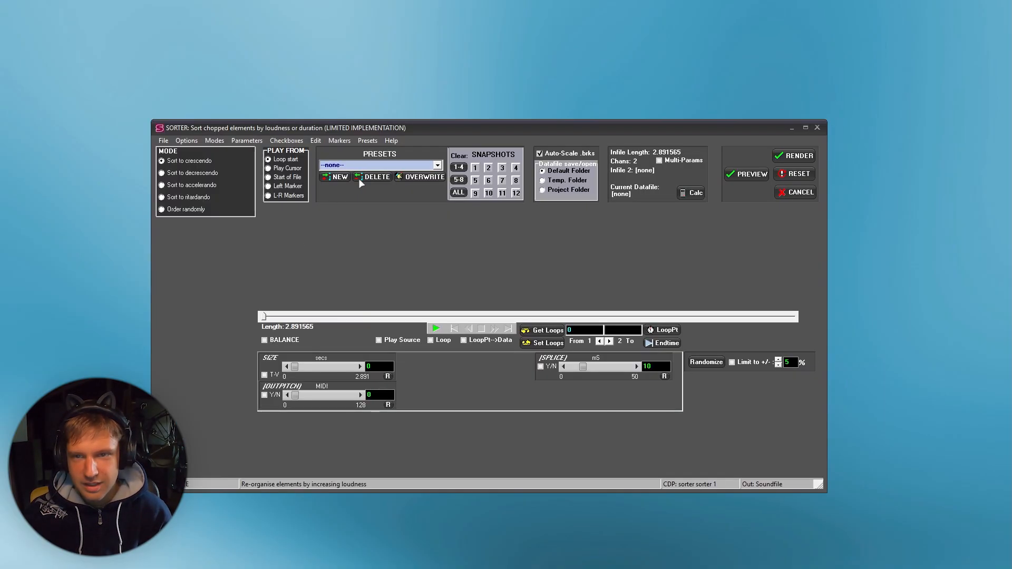
click(801, 157)
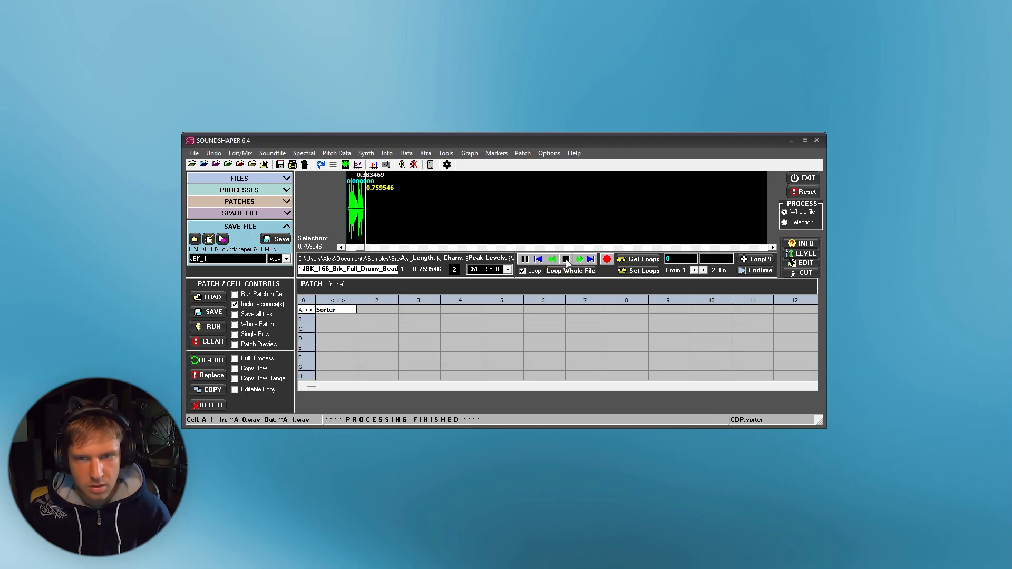
Stop playback and look through the Retime processes in the Soundfile menu.
click(565, 261)
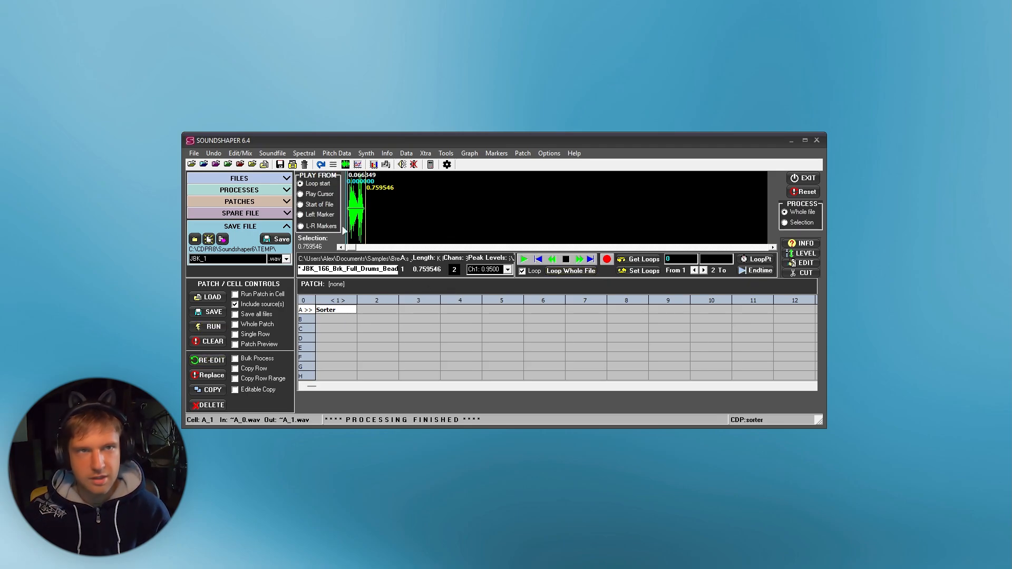
click(273, 154)
click(364, 288)
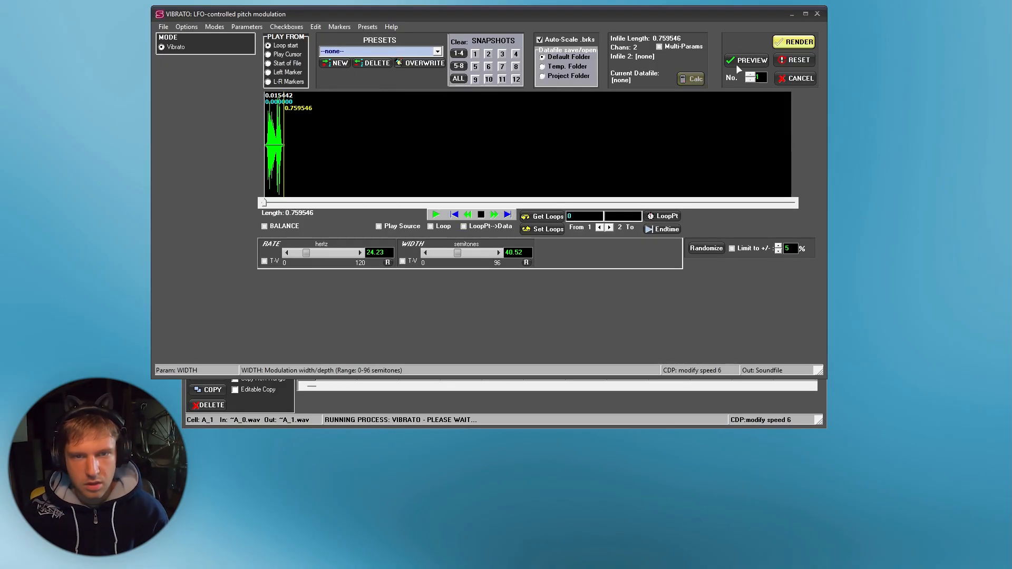
click(736, 64)
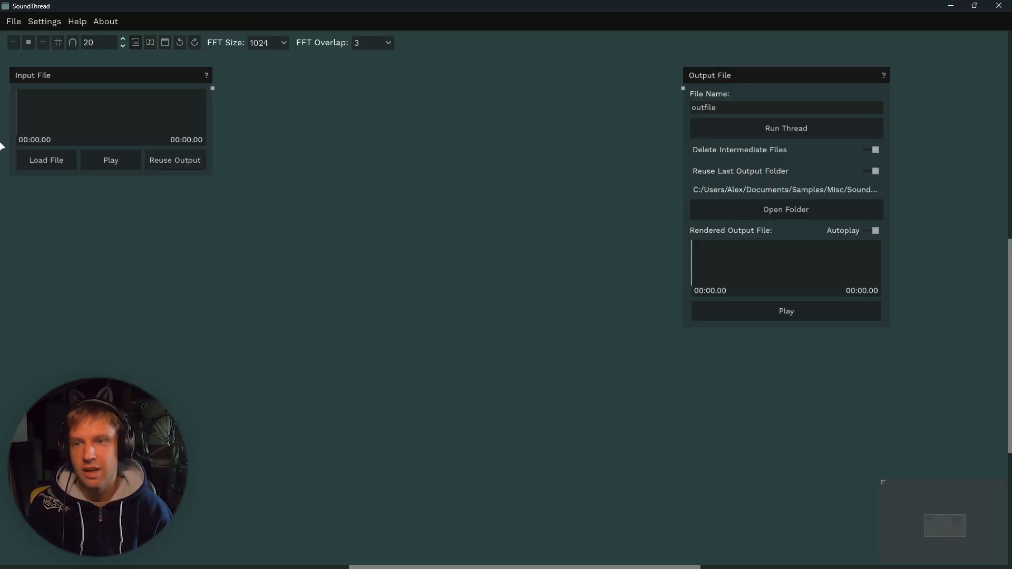
Turn on the canvas grid in SoundThread.
click(58, 42)
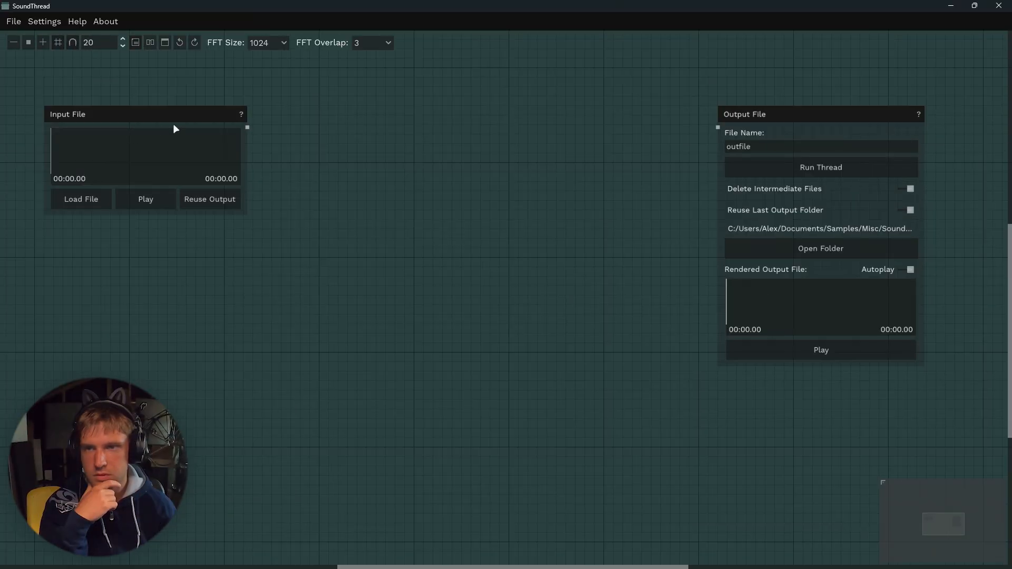
drag(283, 72, 268, 106)
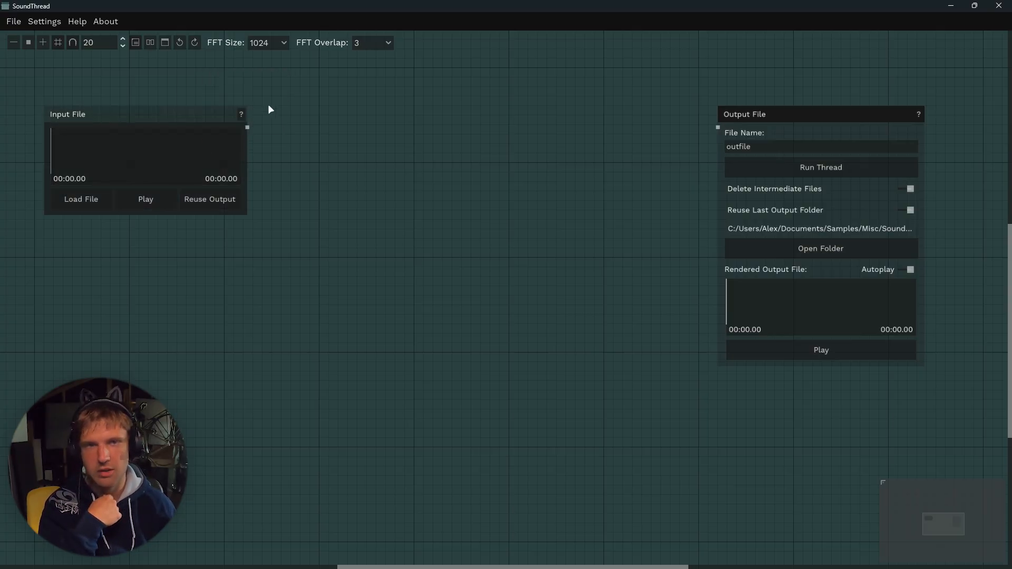
drag(721, 83, 799, 114)
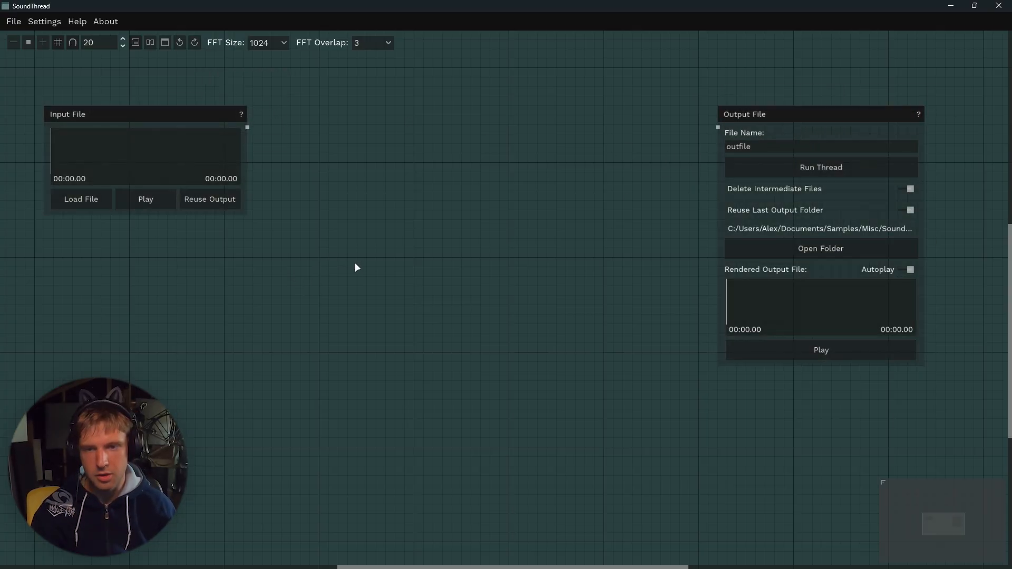
drag(293, 251, 543, 258)
mouse_move(719, 465)
mouse_down()
mouse_move(770, 153)
mouse_move(709, 158)
mouse_up()
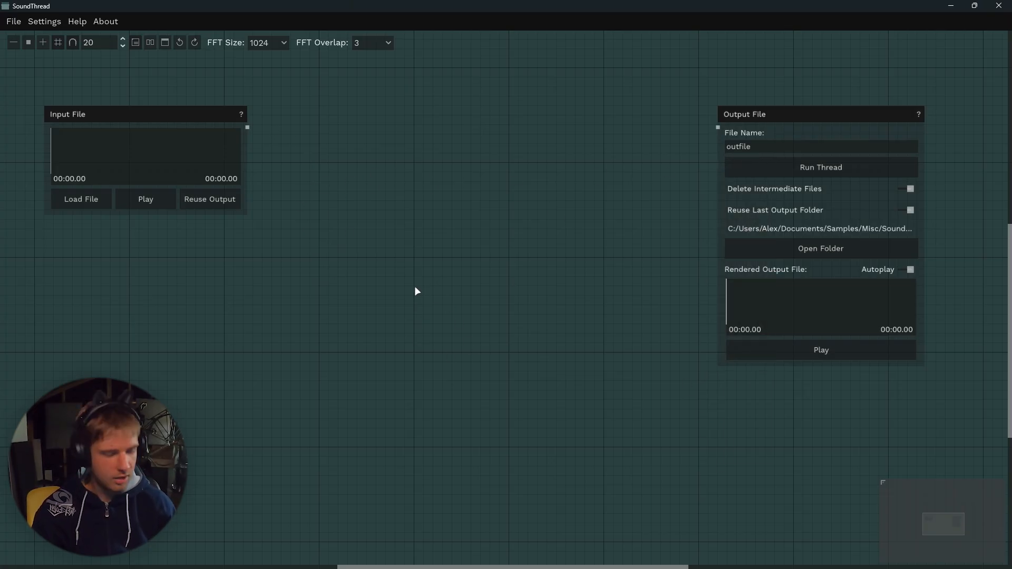
drag(416, 292, 530, 298)
Open the node search list and the node browser to look through the available Distort processes.
scroll(545, 264, down, 3)
scroll(549, 304, up, 3)
scroll(549, 304, down, 3)
drag(597, 242, 557, 264)
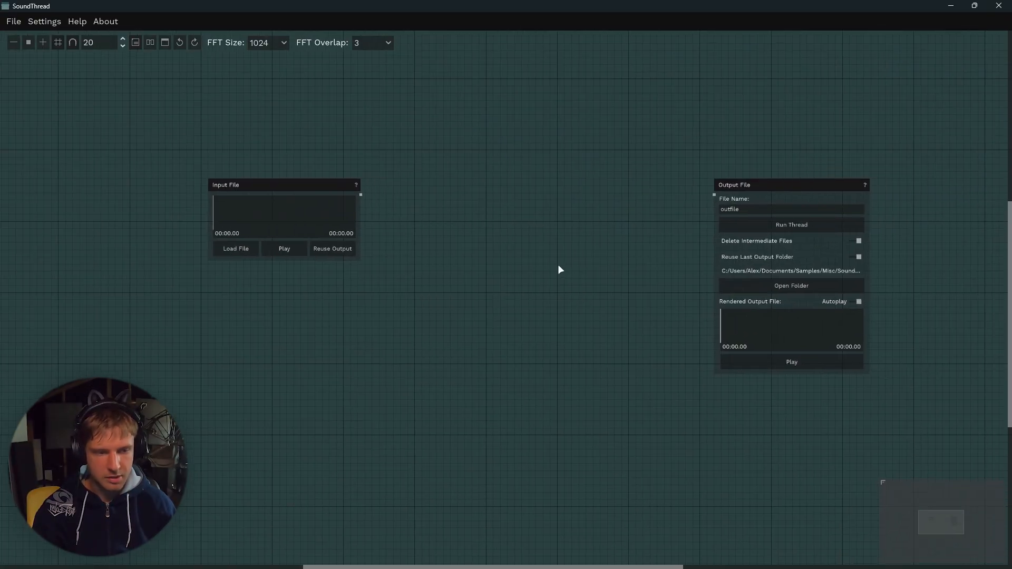
right_click(505, 190)
scroll(571, 253, down, 5)
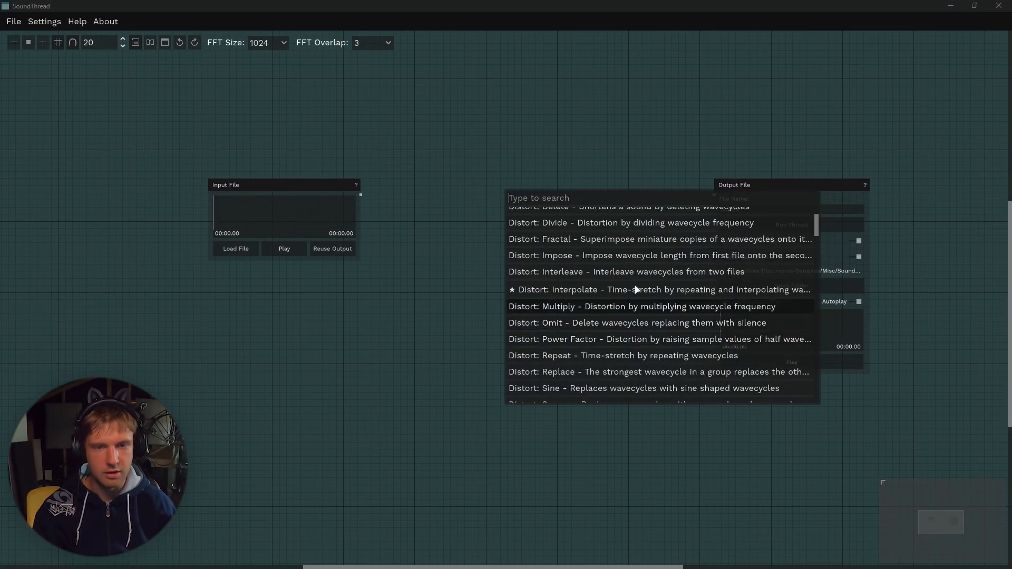
click(474, 214)
scroll(492, 269, up, 3)
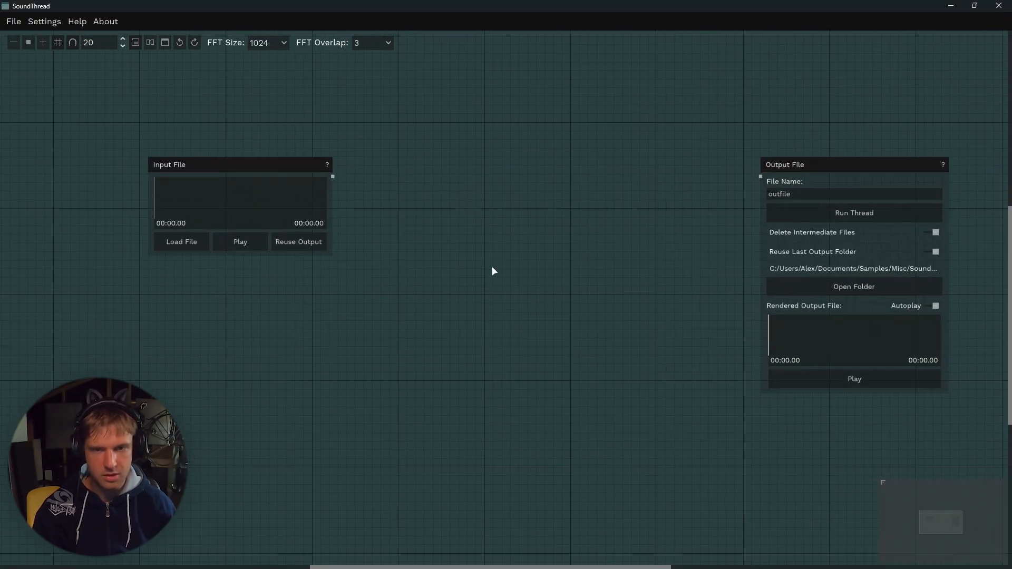
double_click(529, 254)
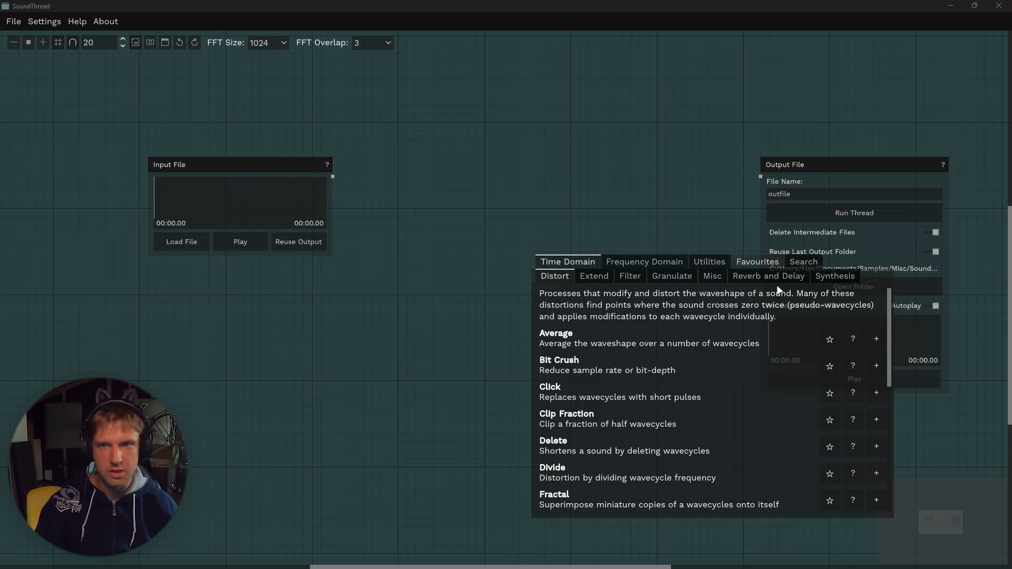
scroll(609, 370, down, 3)
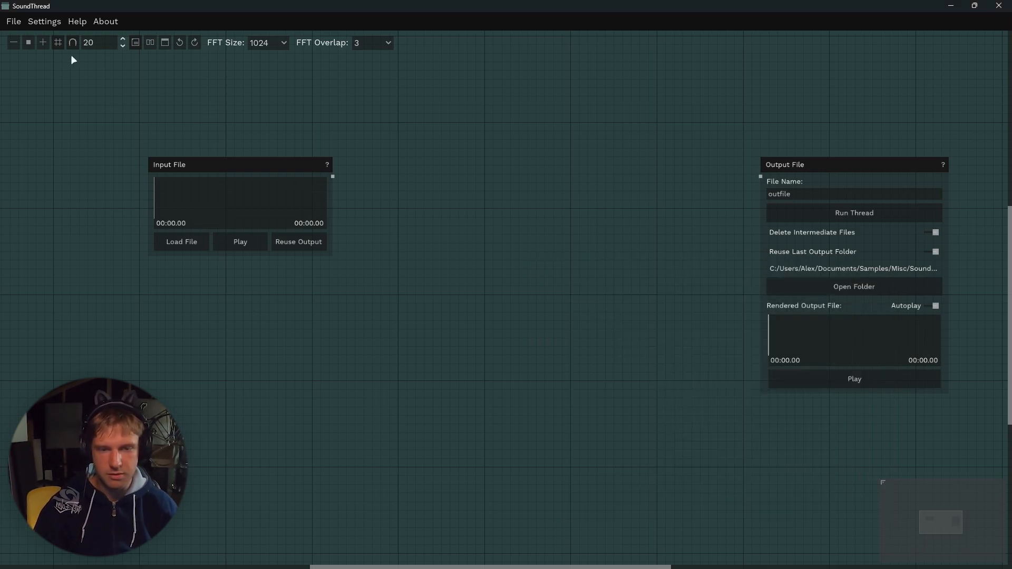
Open the Keyboard/Mouse Shortcuts help and read through the navigation controls.
click(33, 25)
mouse_move(77, 21)
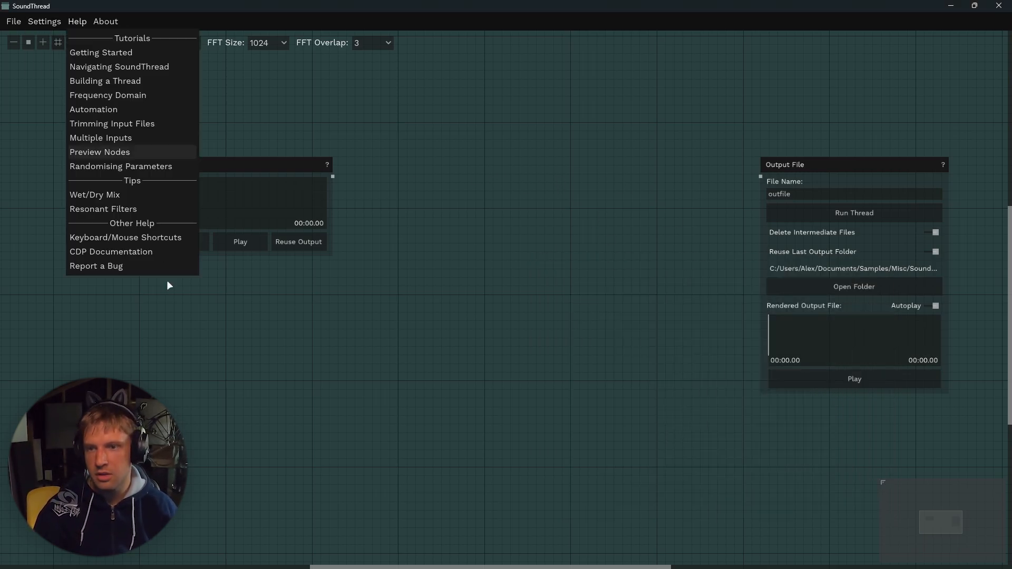
click(147, 238)
scroll(448, 305, down, 5)
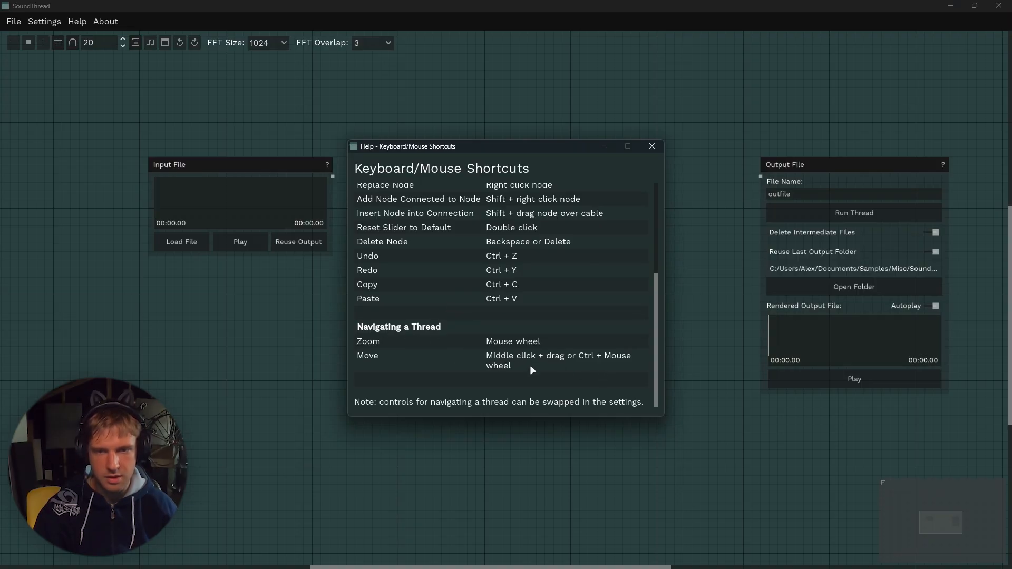
scroll(531, 368, up, 5)
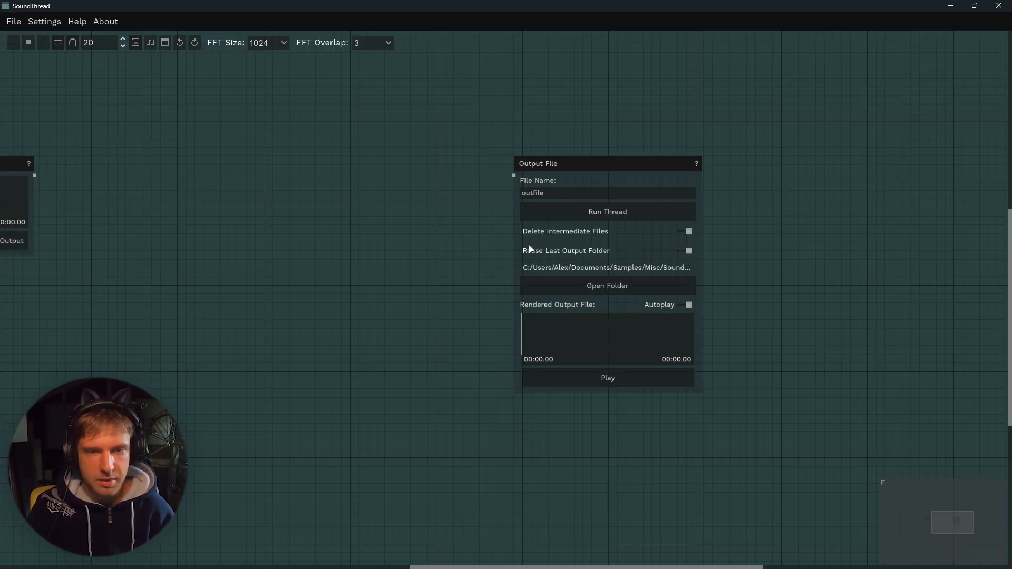
drag(344, 290, 419, 293)
drag(110, 179, 184, 174)
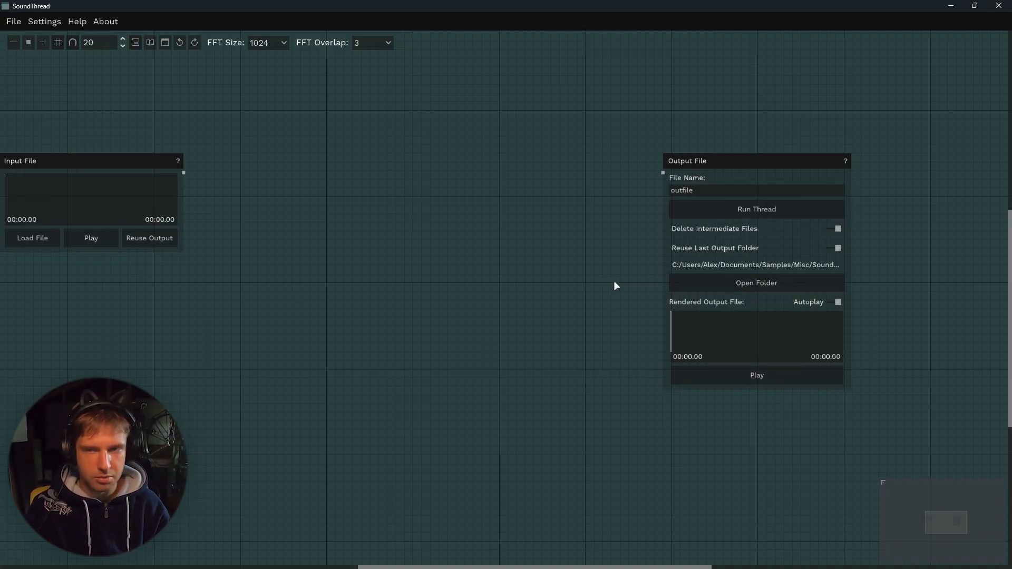
Load the Drumloop 15 sample into the Input File node by dragging it in from the output folder.
click(15, 22)
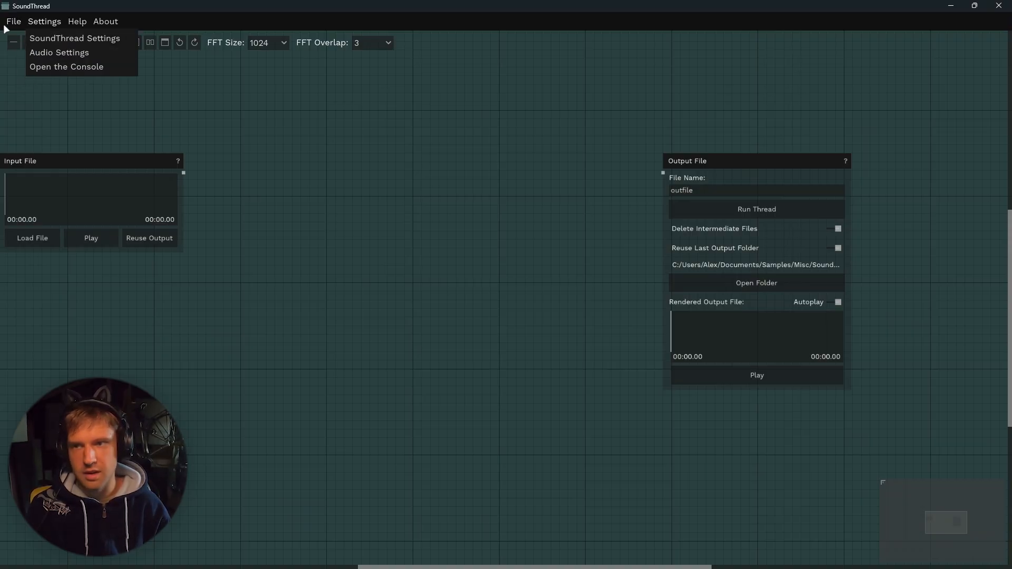
click(12, 21)
drag(519, 221, 394, 196)
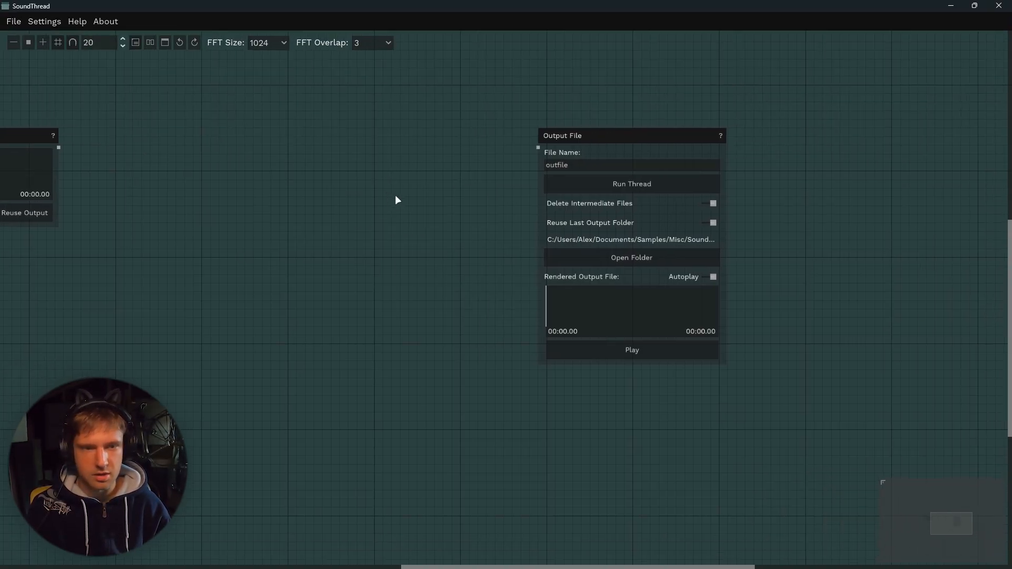
click(643, 260)
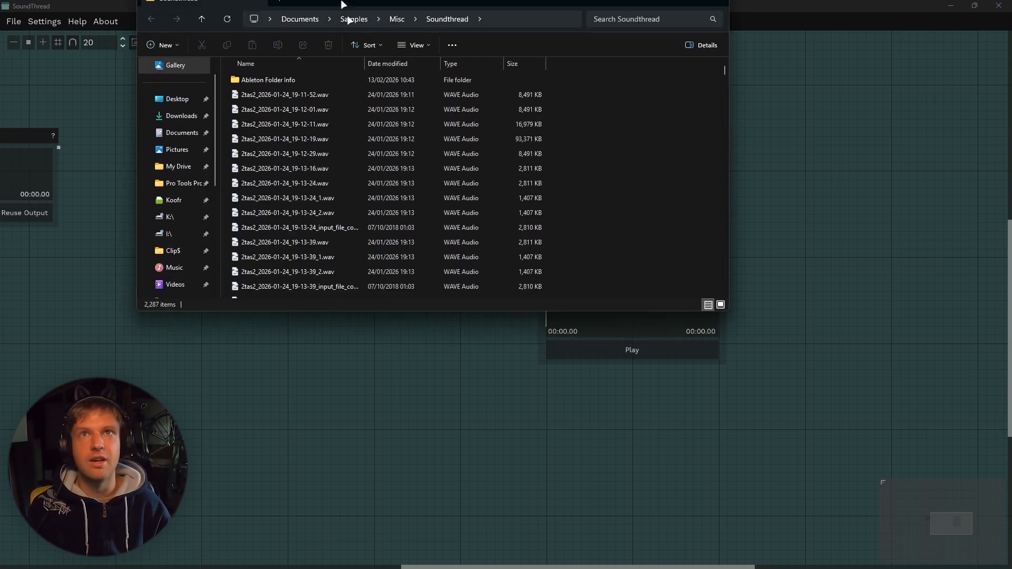
drag(419, 256, 595, 276)
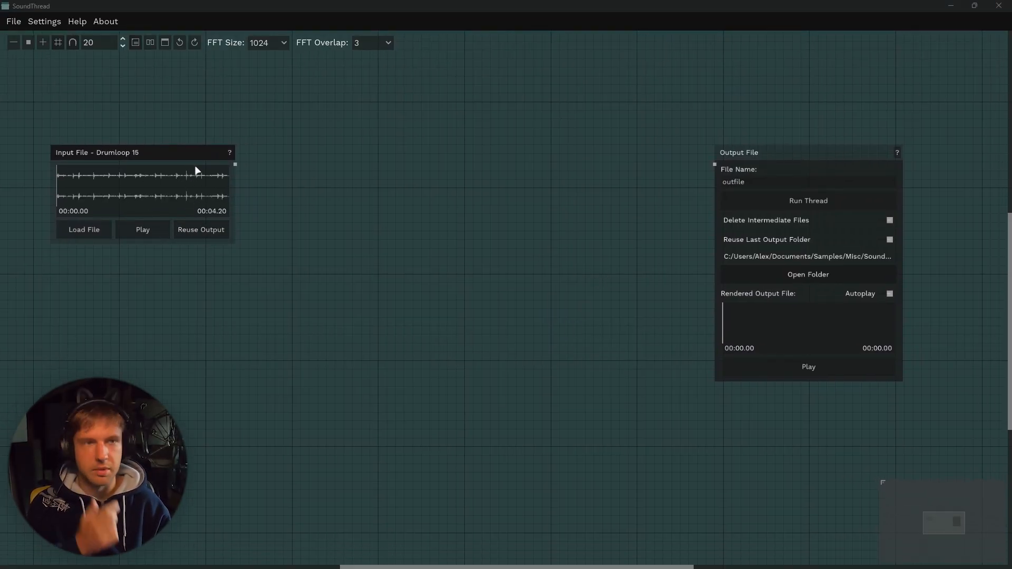
Preview the input loop and read the Interpolate process help from the node browser.
click(141, 228)
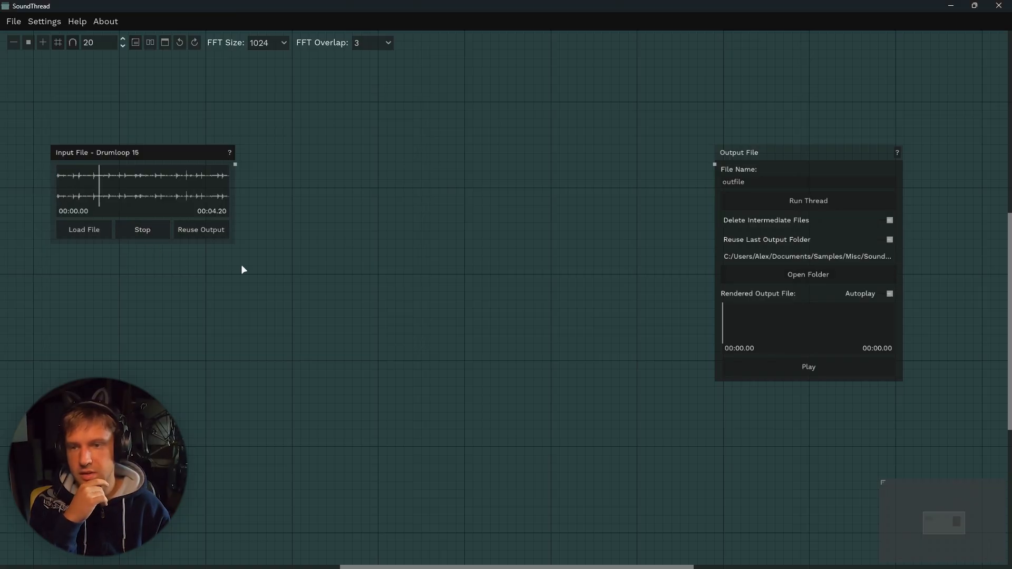
click(156, 229)
right_click(349, 272)
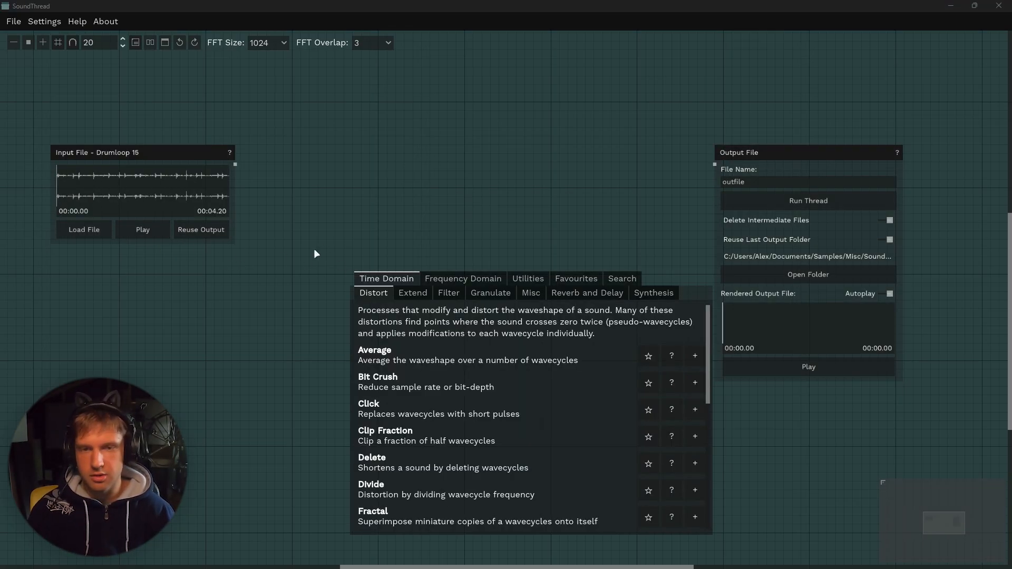
key(Tab)
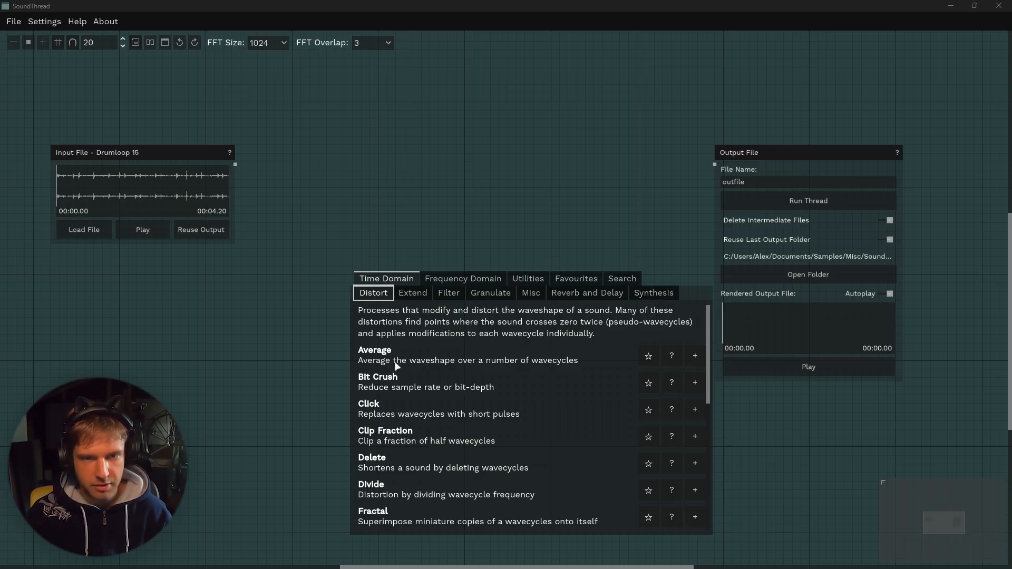
scroll(396, 365, down, 5)
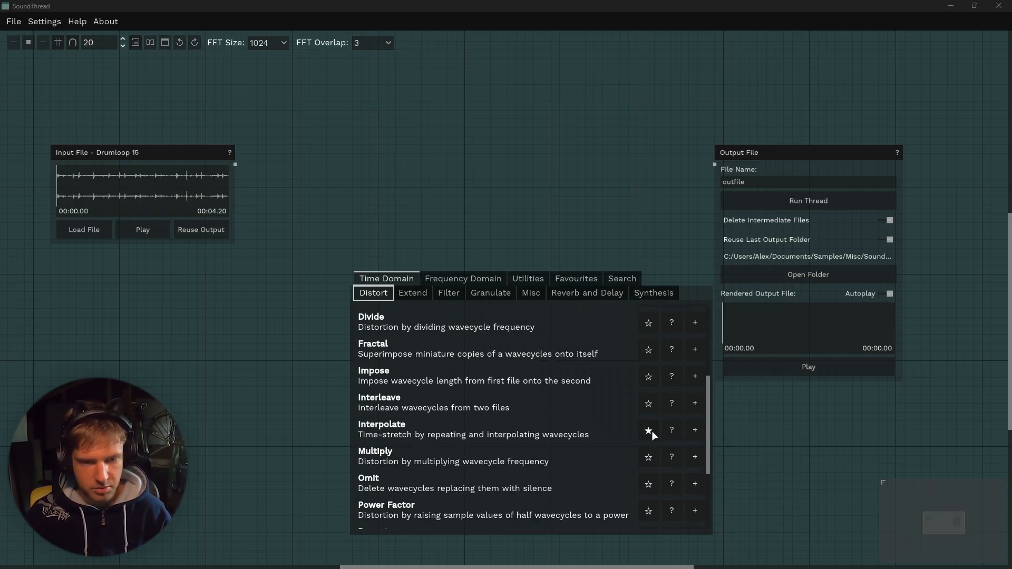
click(675, 433)
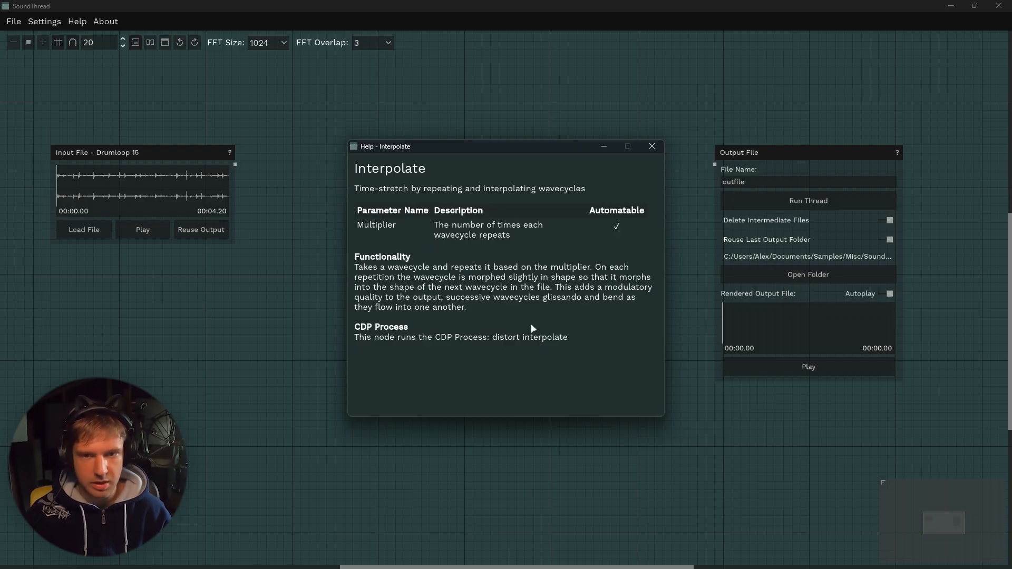
click(652, 147)
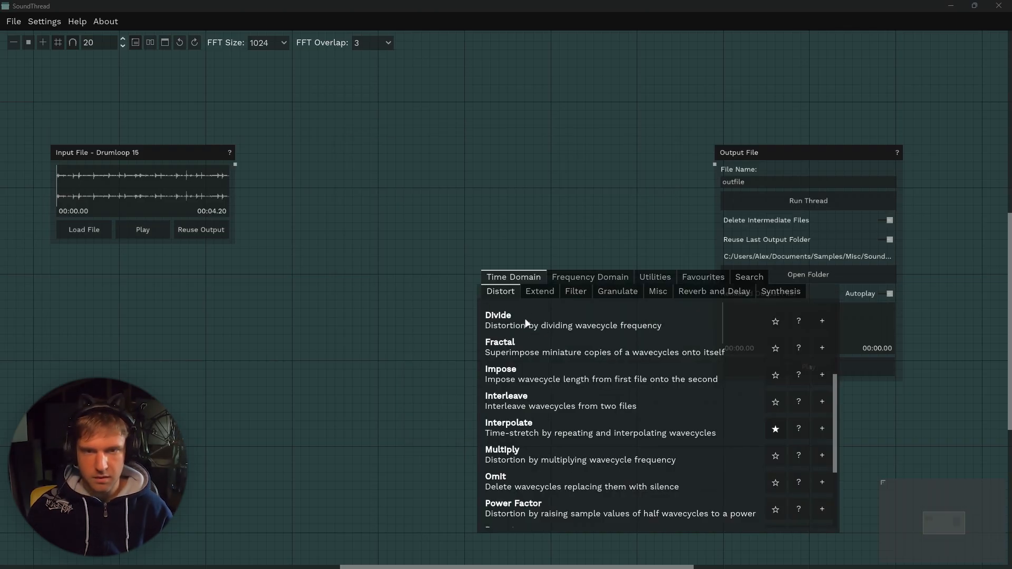
Add a Distort Fractal node to the thread and randomise its slider values.
click(819, 348)
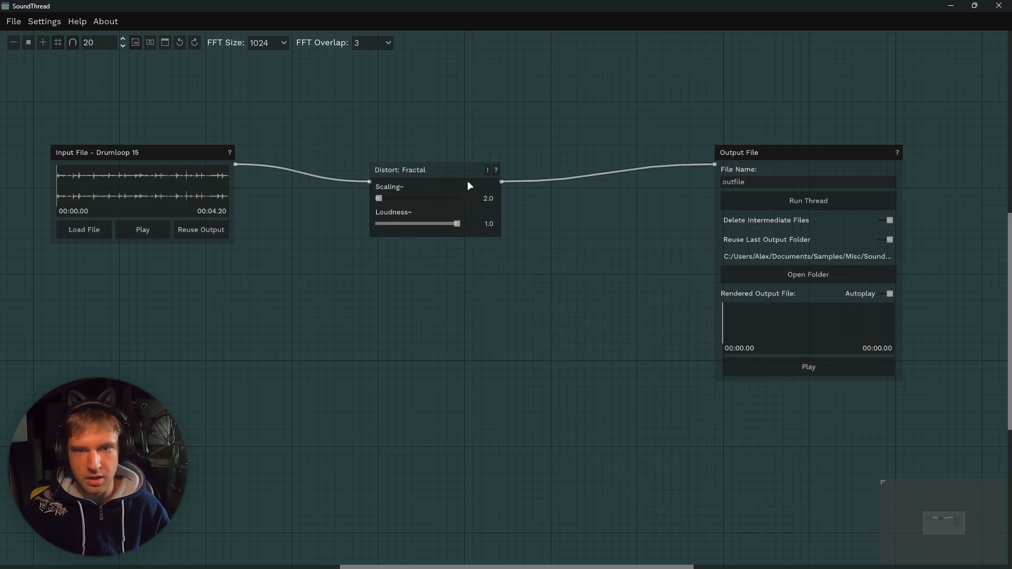
click(487, 168)
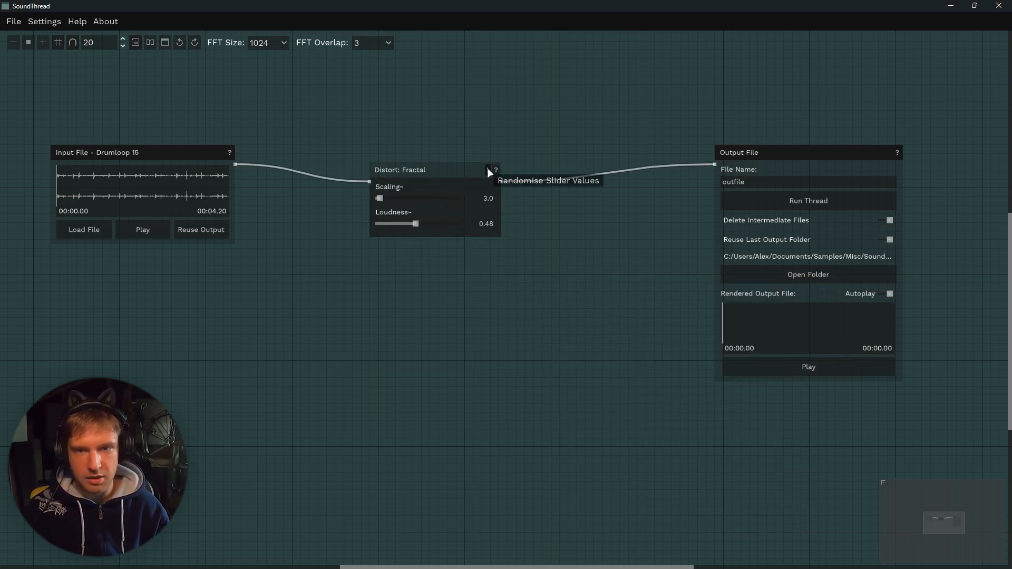
click(488, 169)
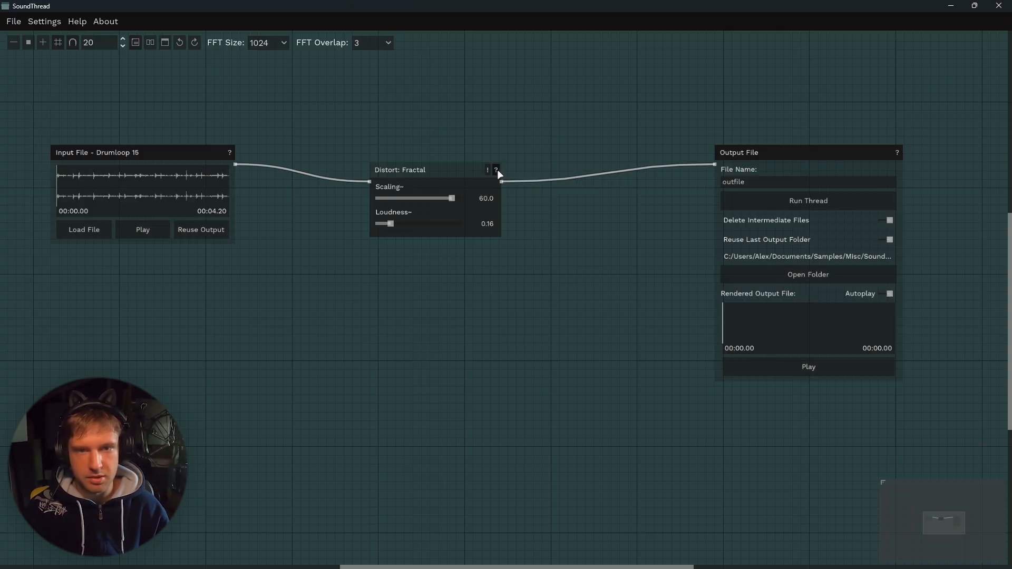
click(496, 171)
click(652, 147)
Run the thread and play the rendered output.
click(808, 200)
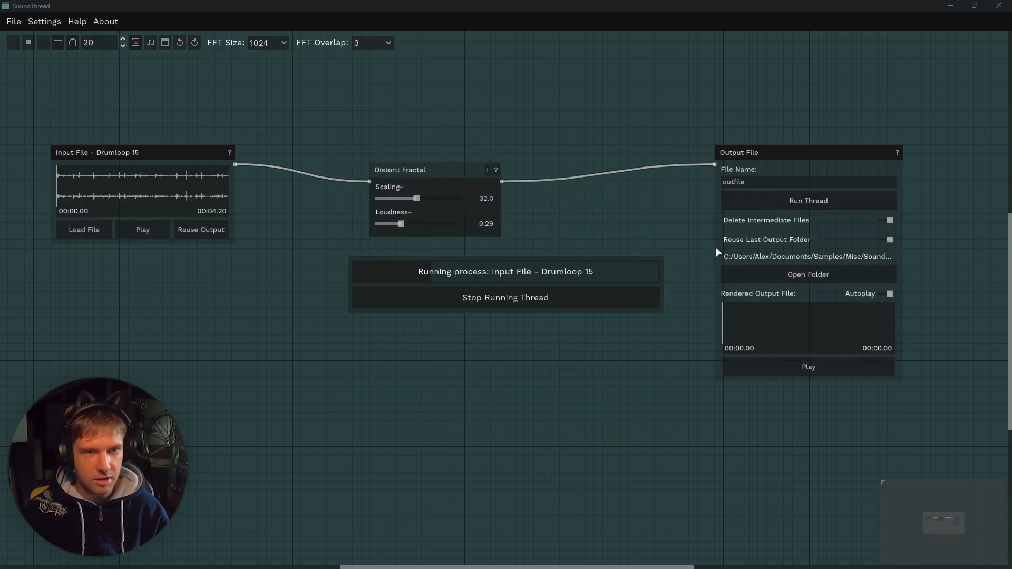
click(780, 365)
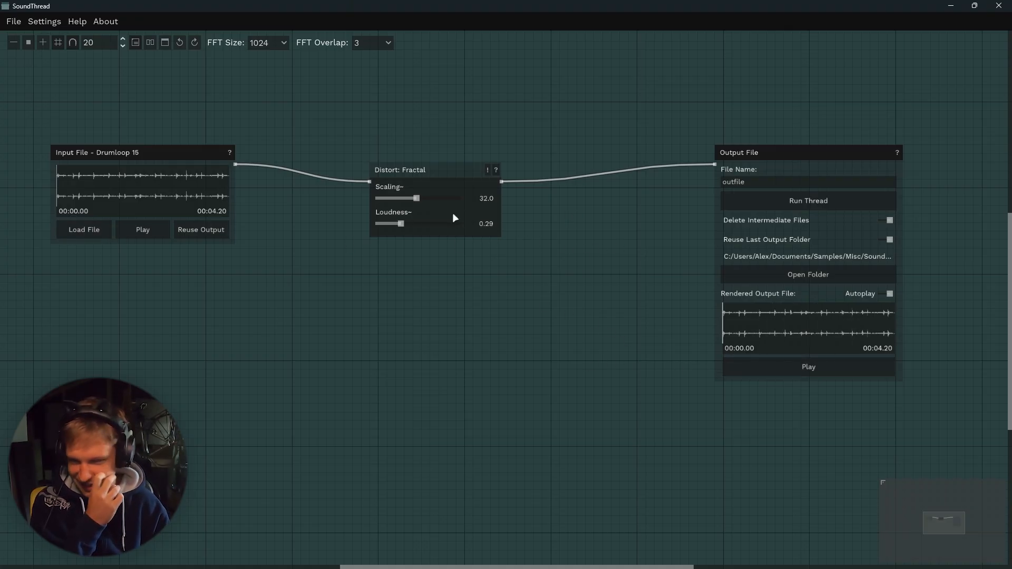
Set the Fractal Scaling to 64, run the thread again and play the result.
drag(420, 197, 454, 197)
click(803, 204)
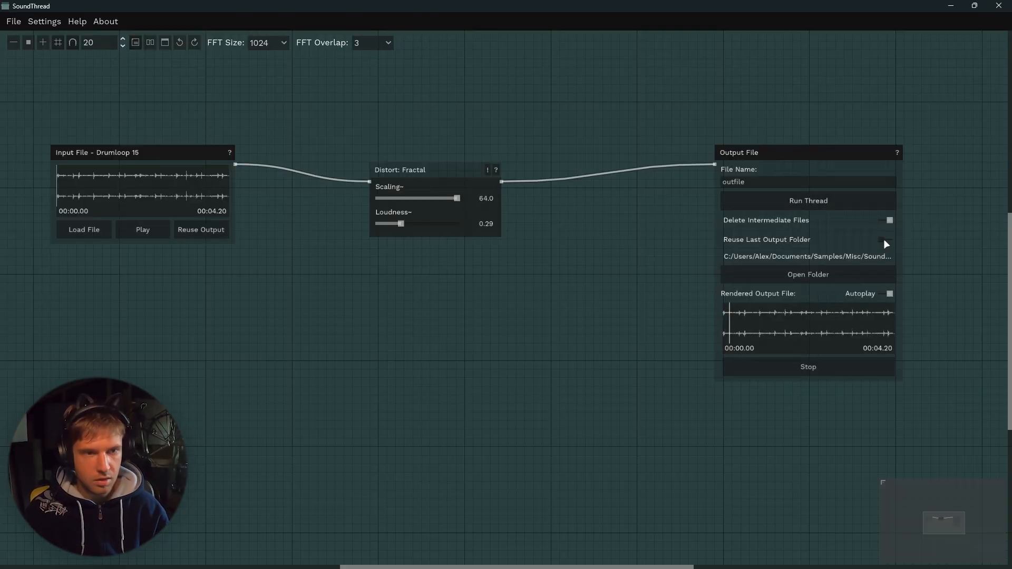
click(801, 373)
Move the Fractal node and browse the Distort processes in the node browser.
drag(448, 179, 388, 162)
right_click(430, 228)
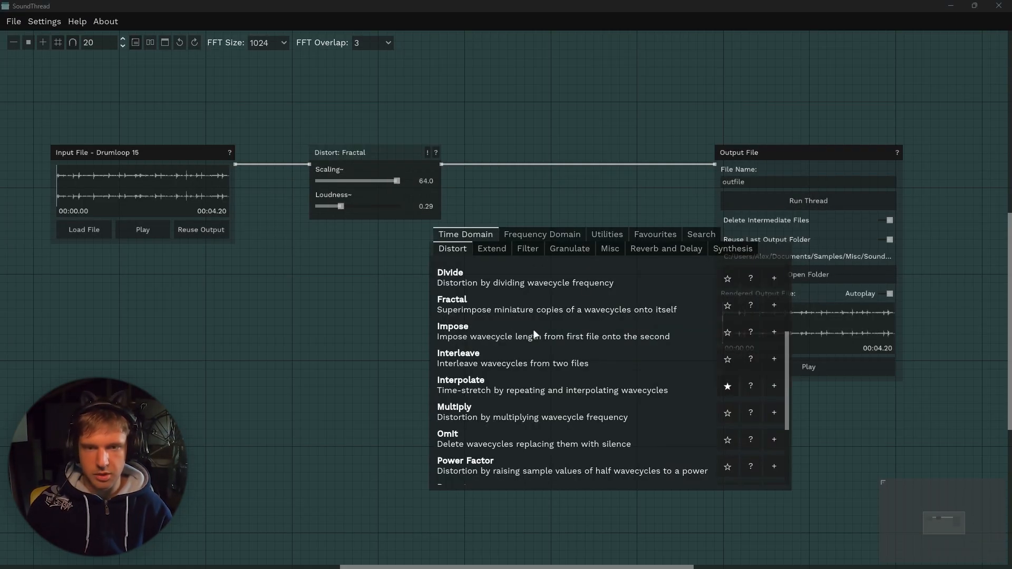
scroll(527, 338, down, 3)
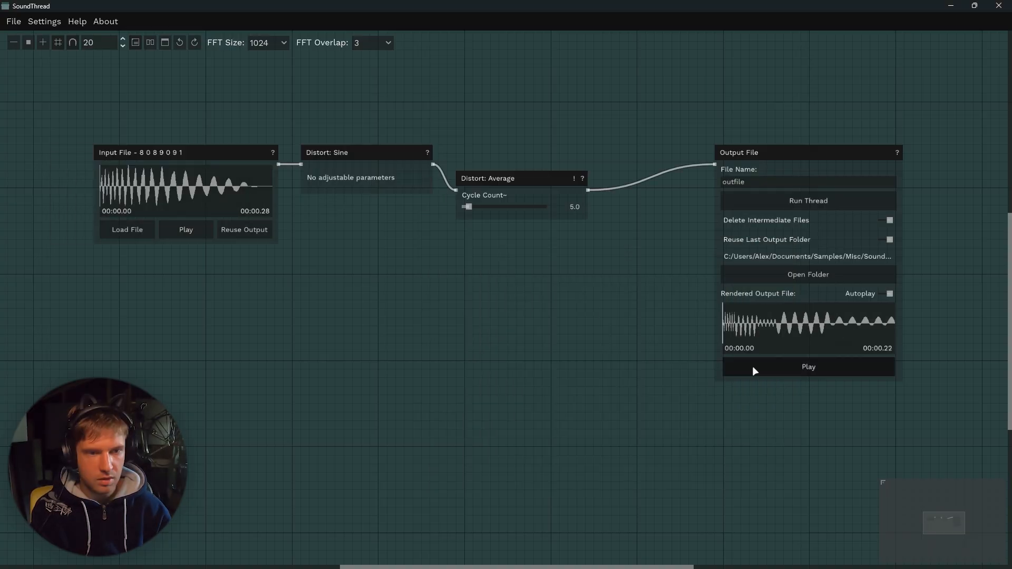
Play the rendered output and set the Average node's Cycle Count to 15.
click(752, 367)
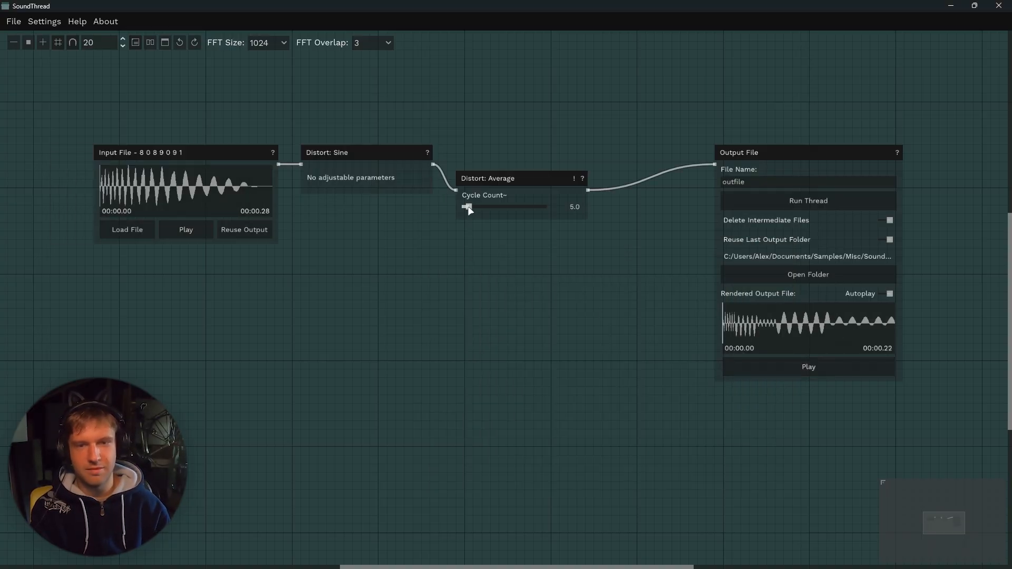
drag(469, 208, 481, 207)
click(757, 366)
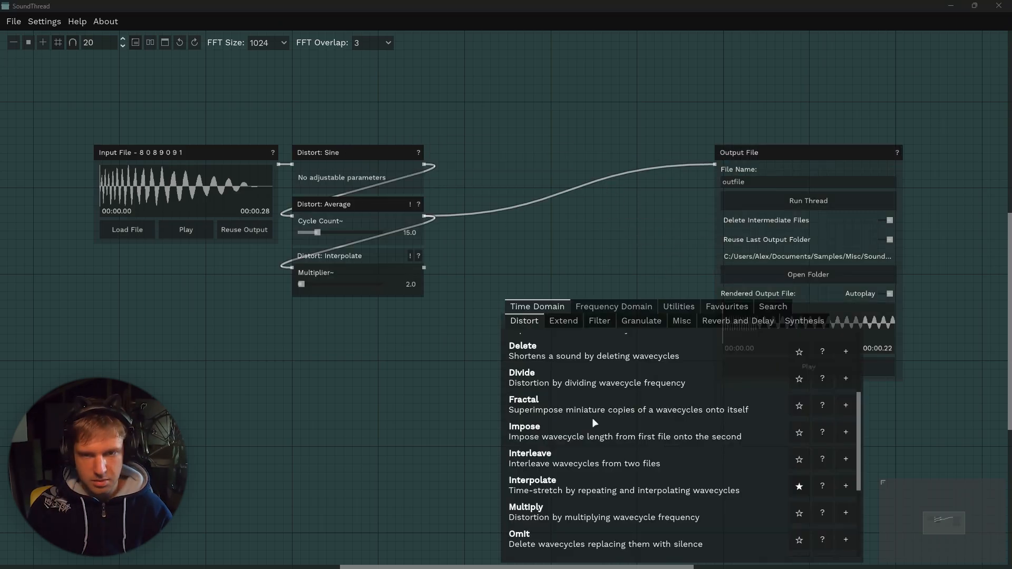
Scroll through the Distort list and stop the output playback.
scroll(592, 422, down, 2)
scroll(597, 439, down, 1)
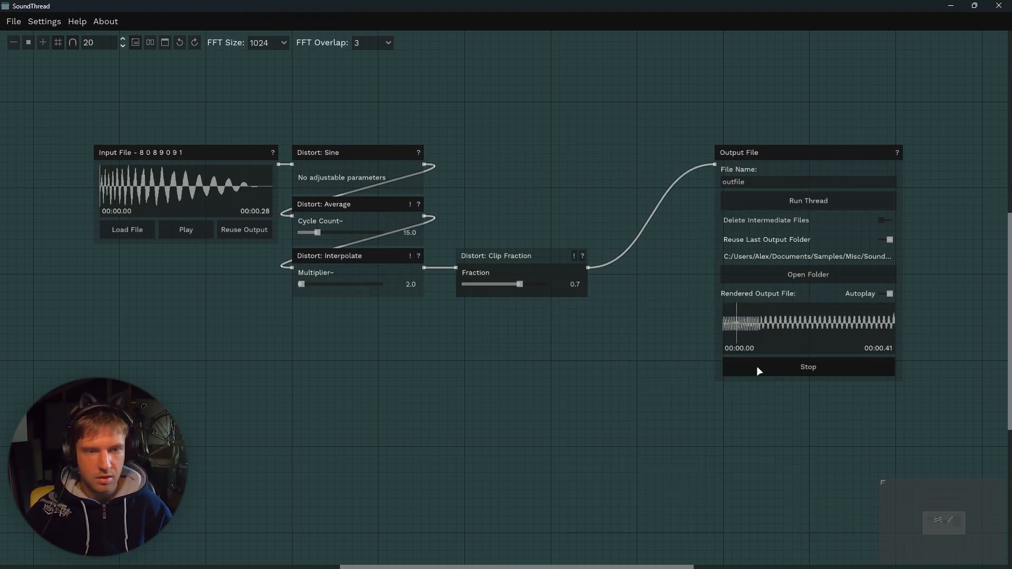
click(759, 368)
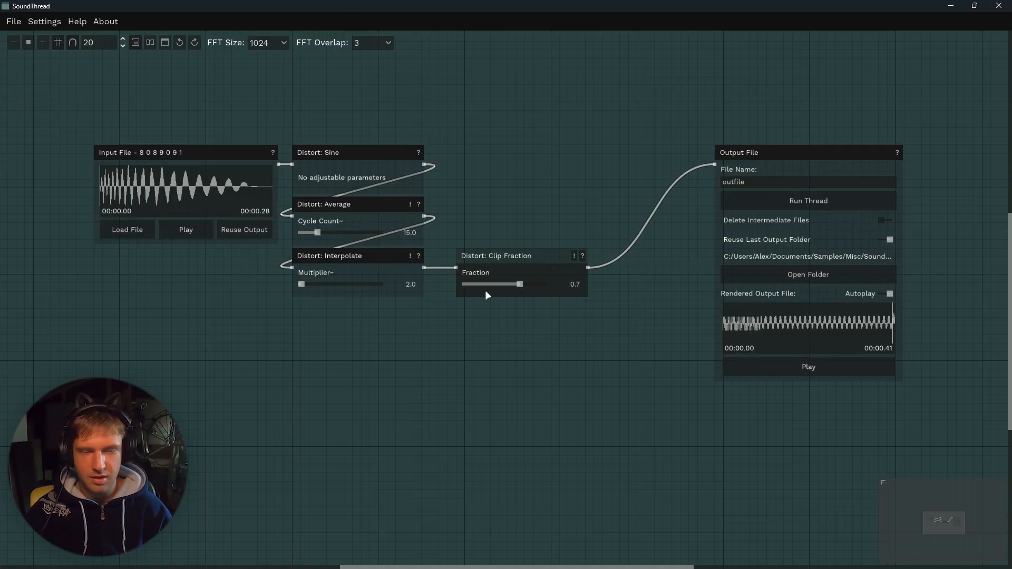
Set the Clip Fraction to 0.74 and run the thread again, closing the output log windows.
drag(518, 290, 538, 289)
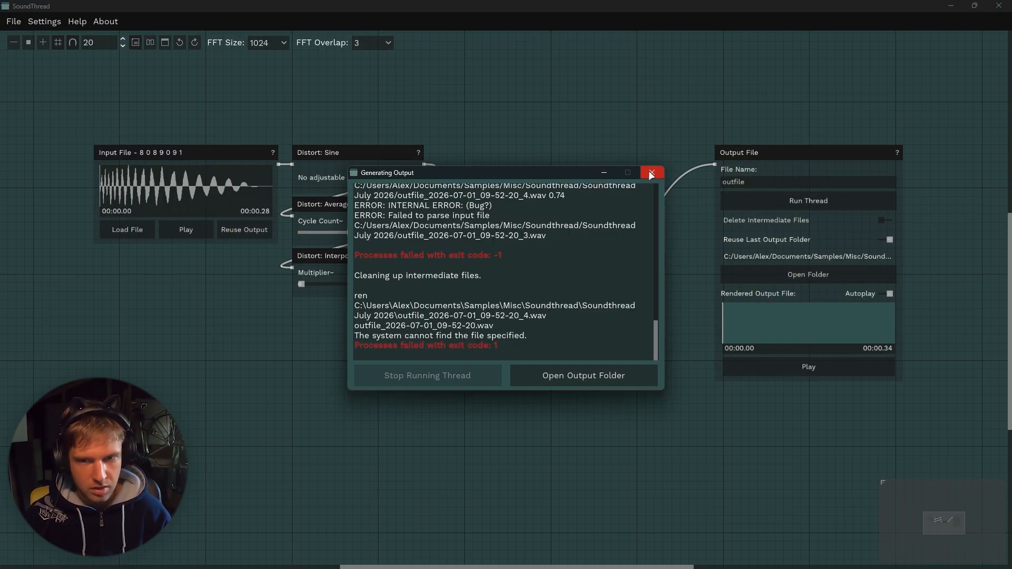
click(651, 173)
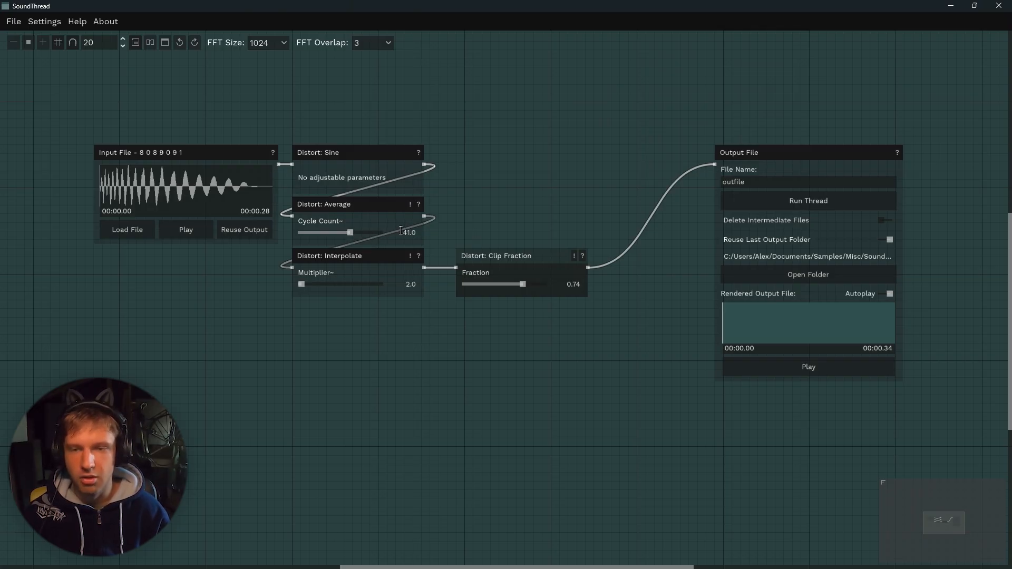
click(802, 201)
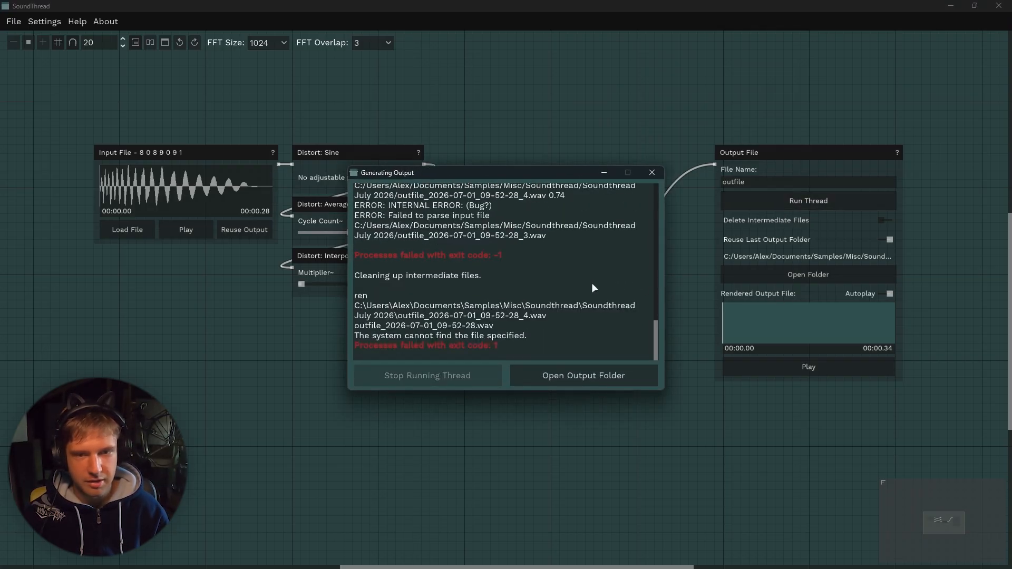
click(653, 171)
Wire the Distort Square node's output into the Average node's input and run the thread.
double_click(419, 232)
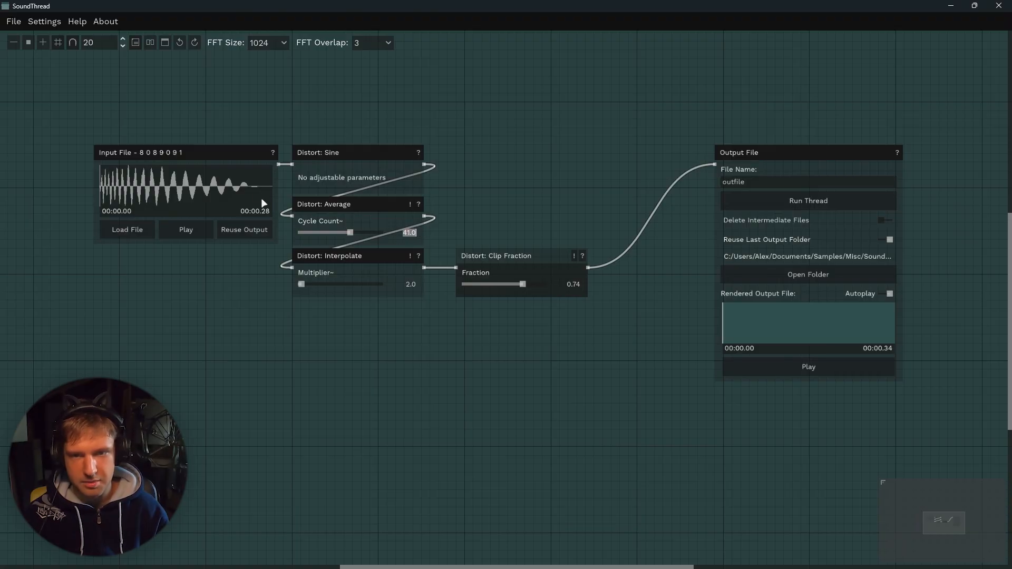
click(412, 232)
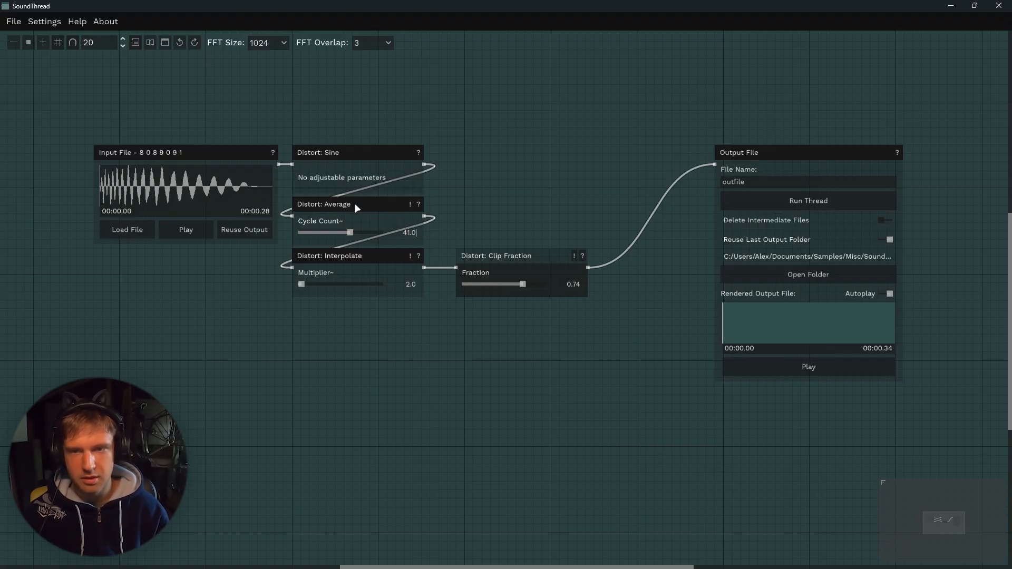
drag(305, 147, 303, 155)
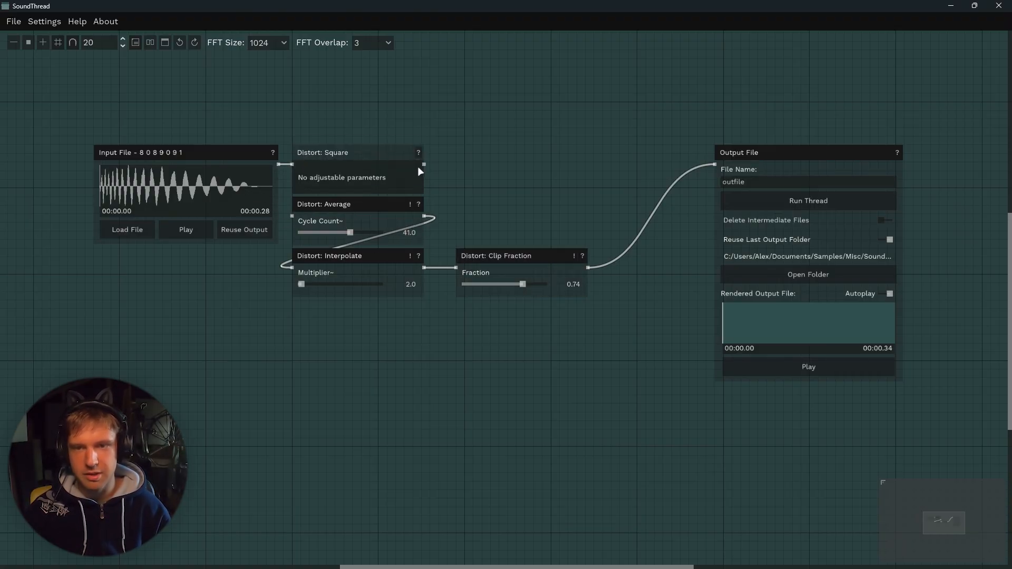
drag(424, 164, 291, 216)
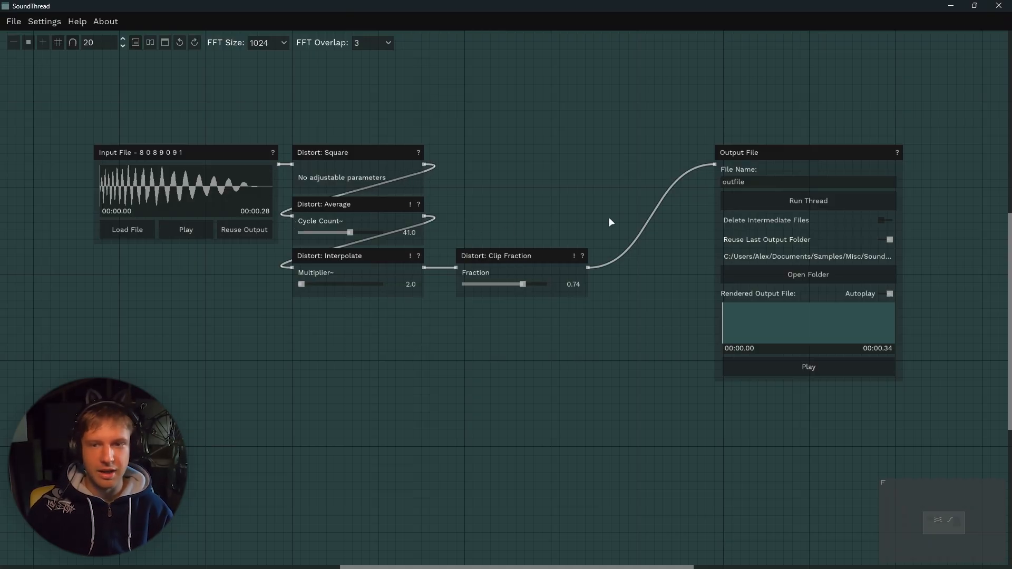
click(779, 199)
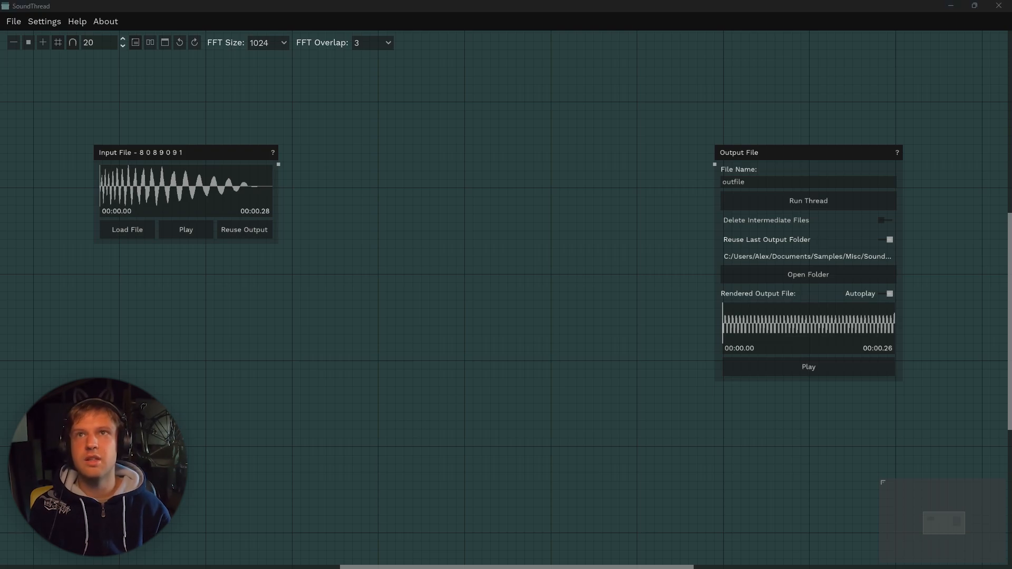
Play the Break 2 input and browse the Distort processes in the node browser.
click(191, 229)
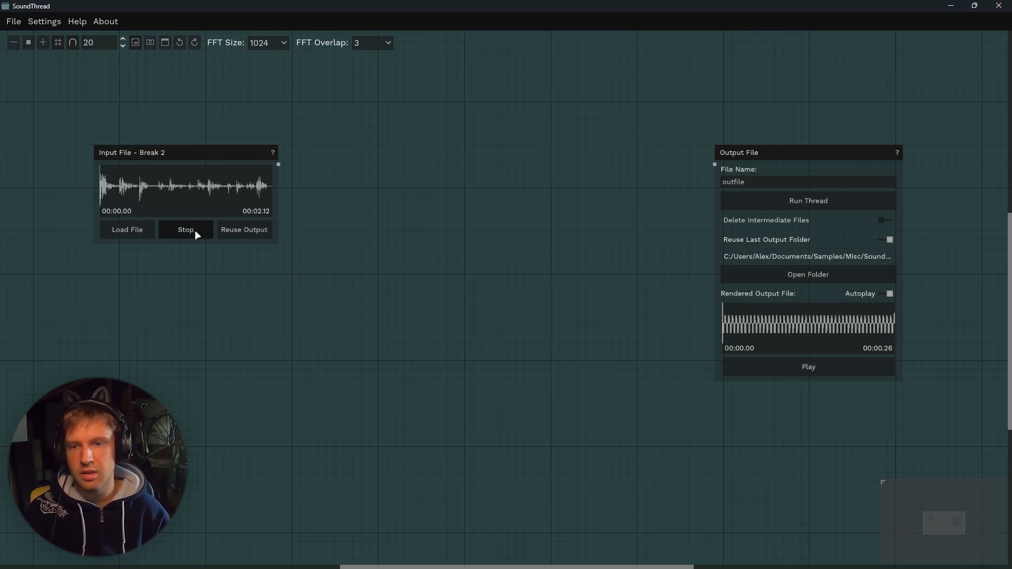
right_click(387, 208)
scroll(482, 381, up, 5)
scroll(496, 380, down, 4)
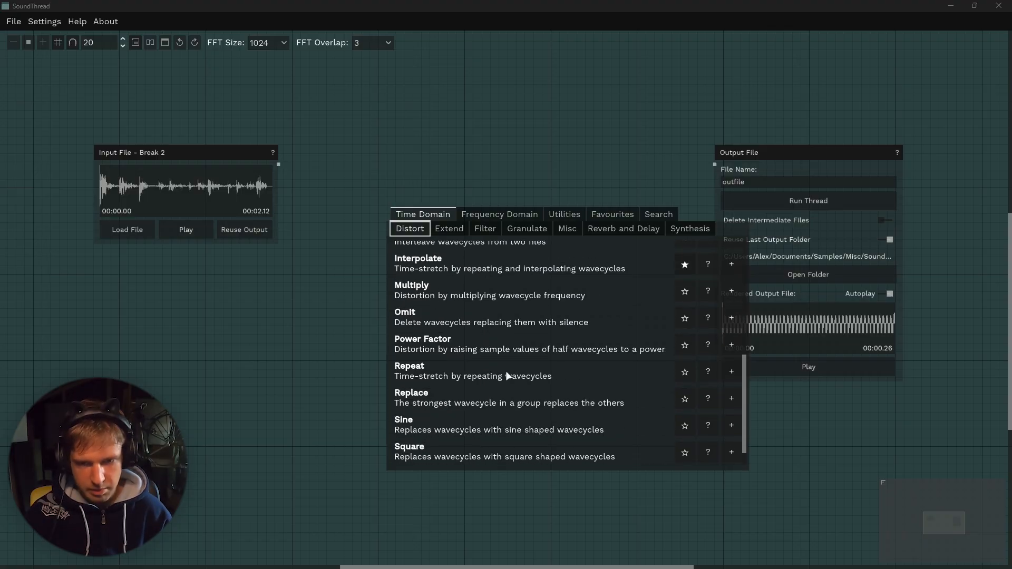
Add a Distort Repeat node to the thread and set its Multiplier and Cycle Count to 4.
click(731, 371)
drag(416, 211, 342, 154)
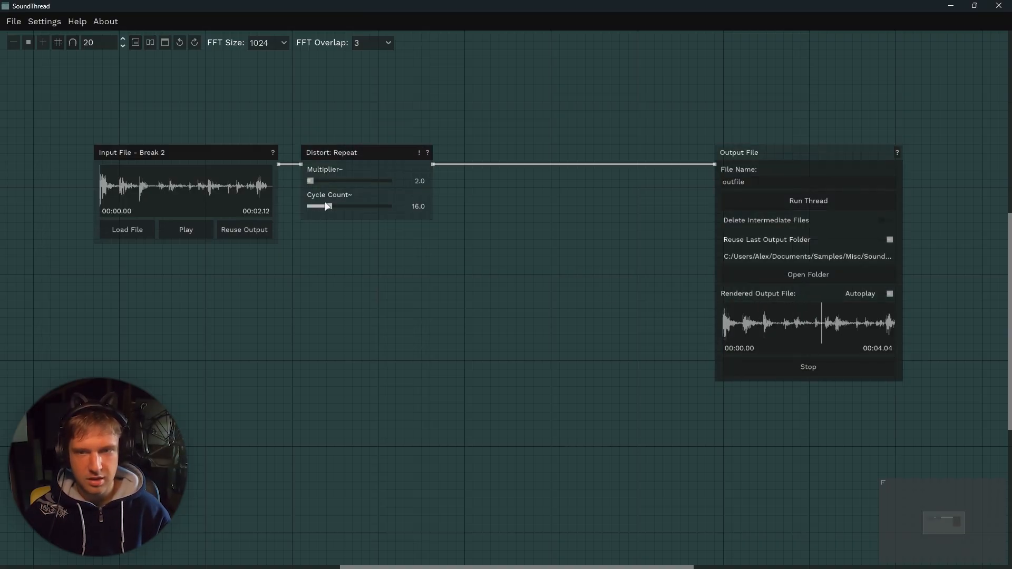
drag(329, 206, 354, 206)
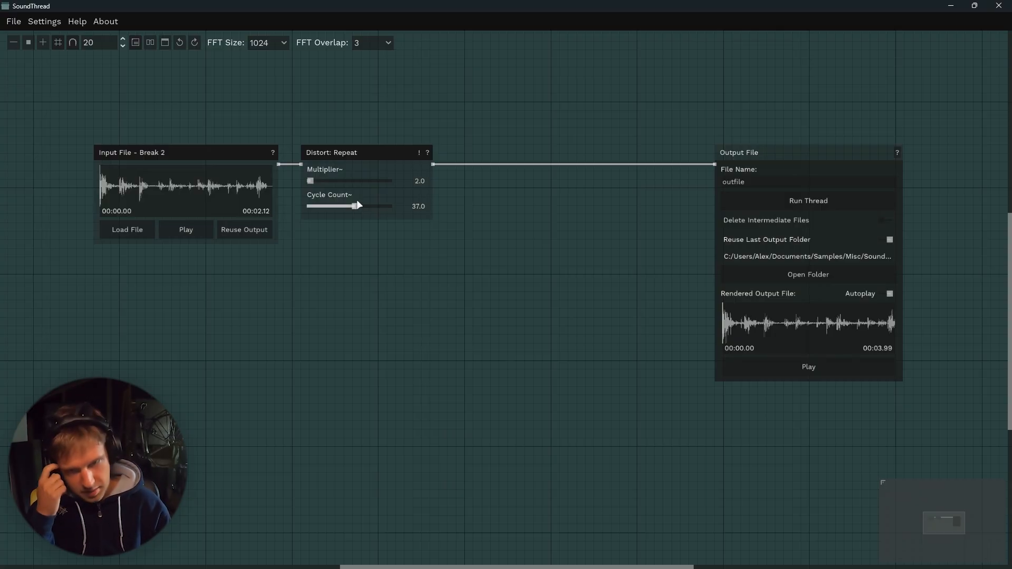
drag(355, 210, 313, 182)
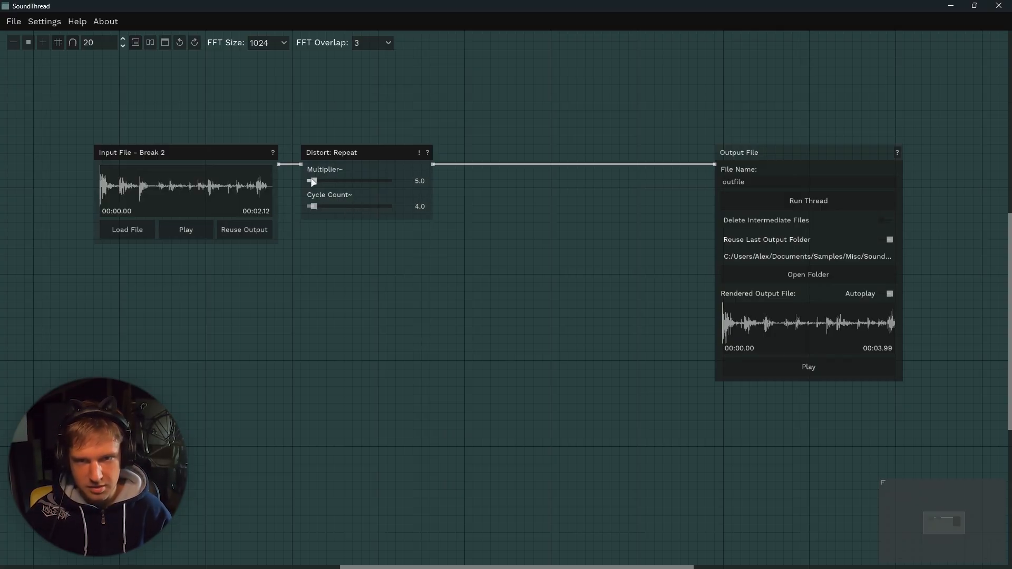
Run the Distort Repeat thread and play the rendered output.
click(799, 210)
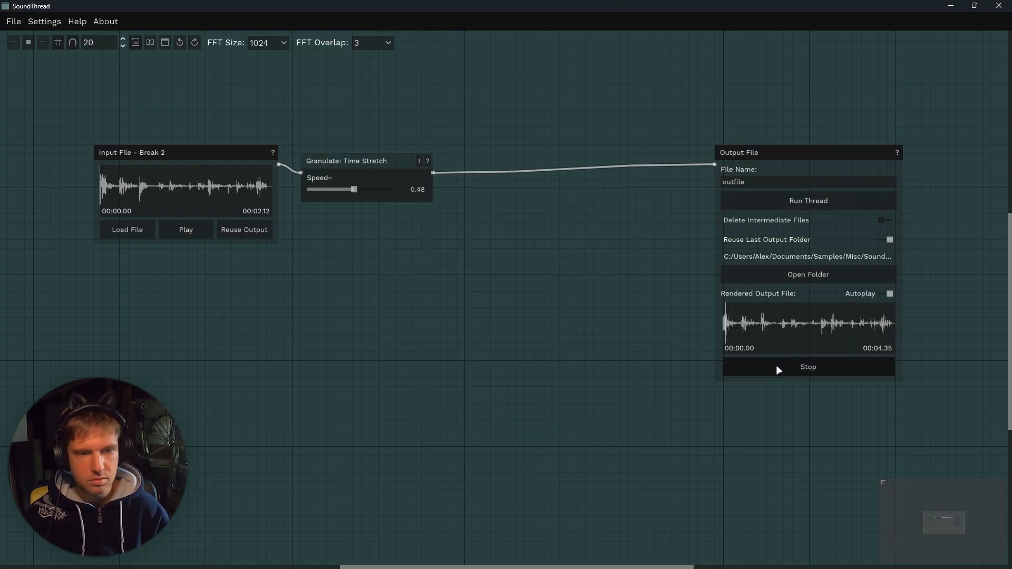
click(776, 367)
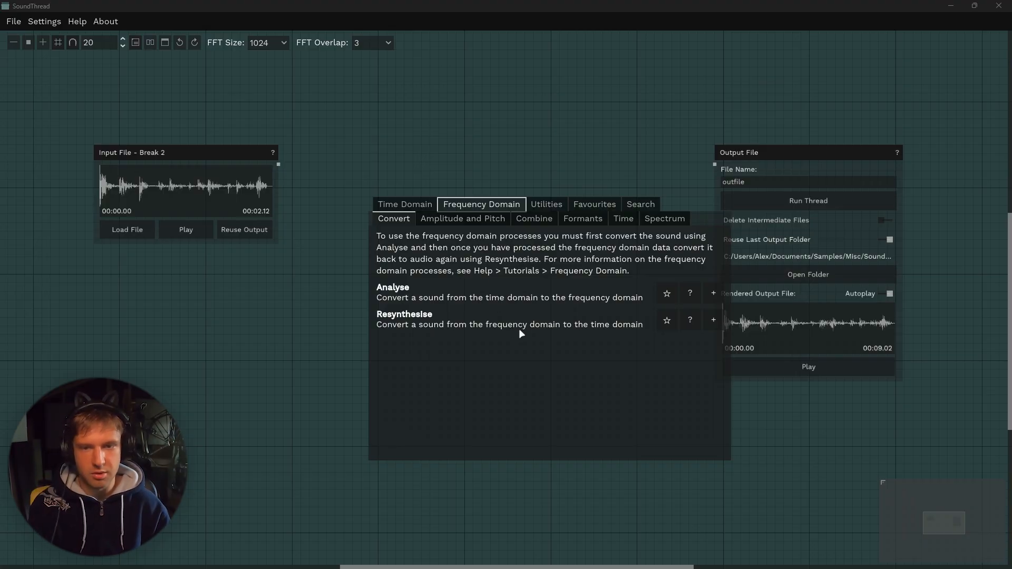
Add PVOC Analyse and PVOC Stretch nodes after the Break 2 input and wire Analyse into Stretch.
click(713, 293)
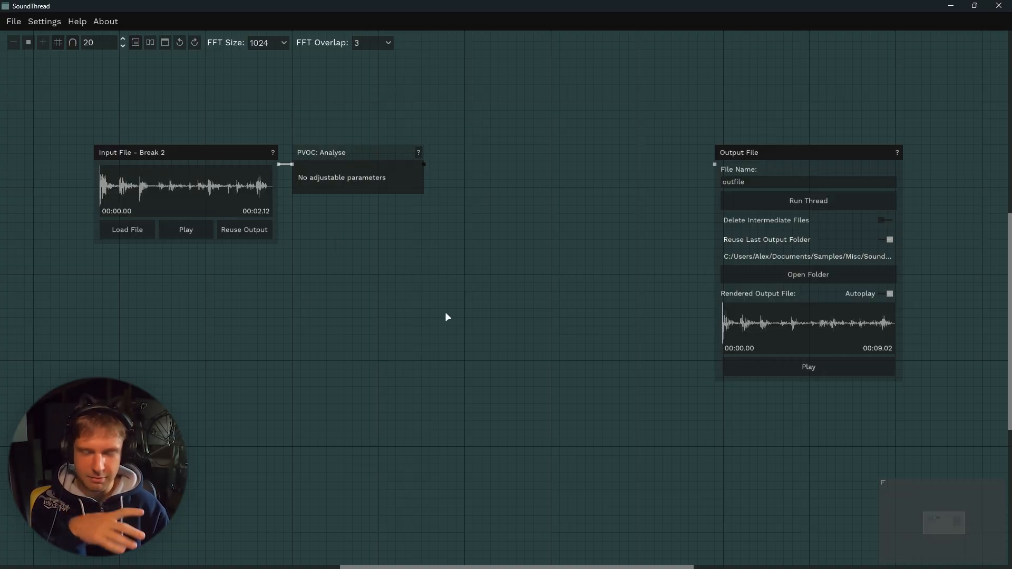
drag(339, 149, 329, 150)
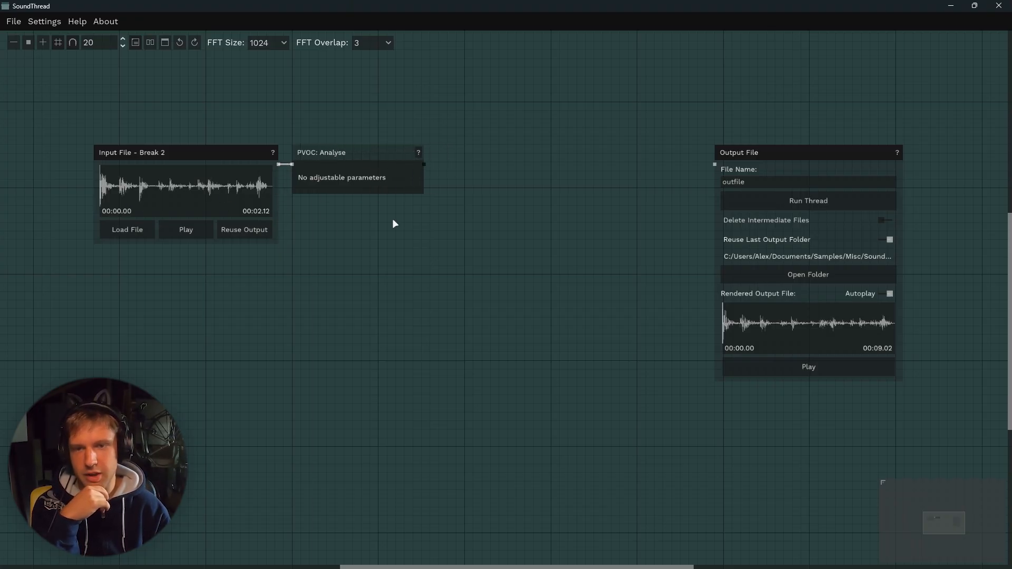
right_click(366, 251)
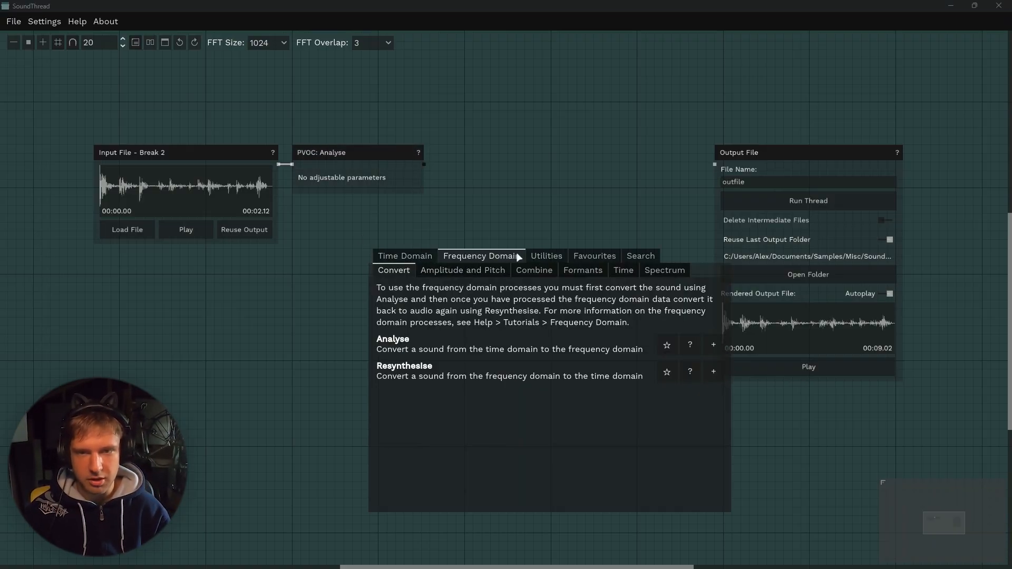
click(463, 270)
click(624, 269)
scroll(720, 477, down, 1)
click(713, 465)
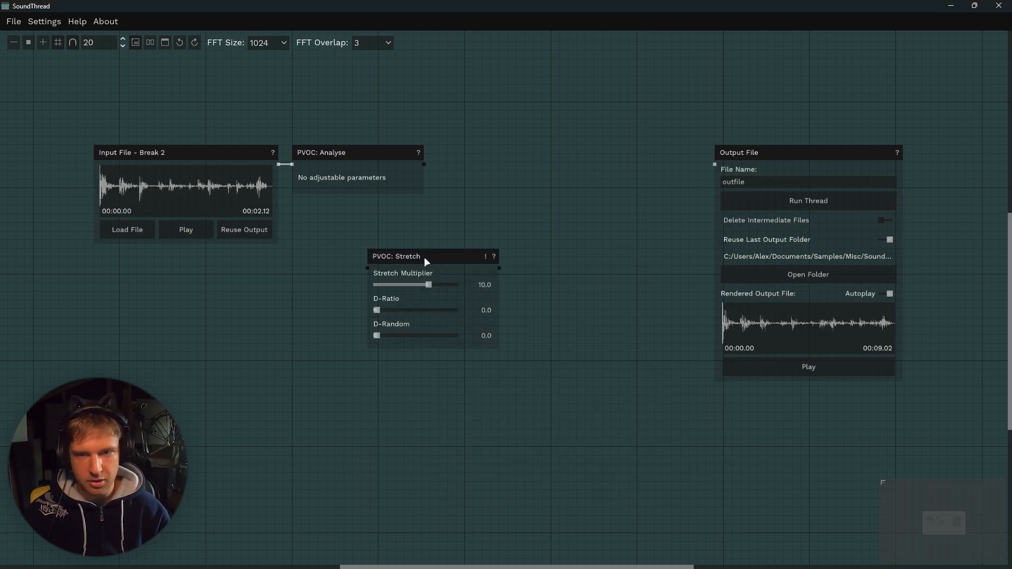
drag(424, 258, 350, 216)
drag(425, 169, 301, 225)
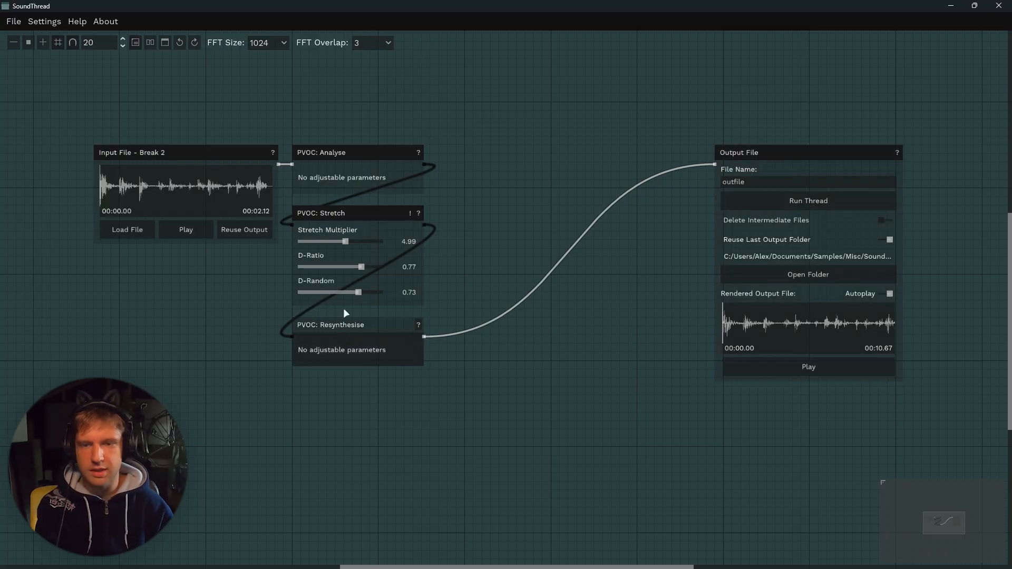
Delete the PVOC Resynthesise, Stretch and Analyse nodes from the thread.
key(Delete)
click(349, 209)
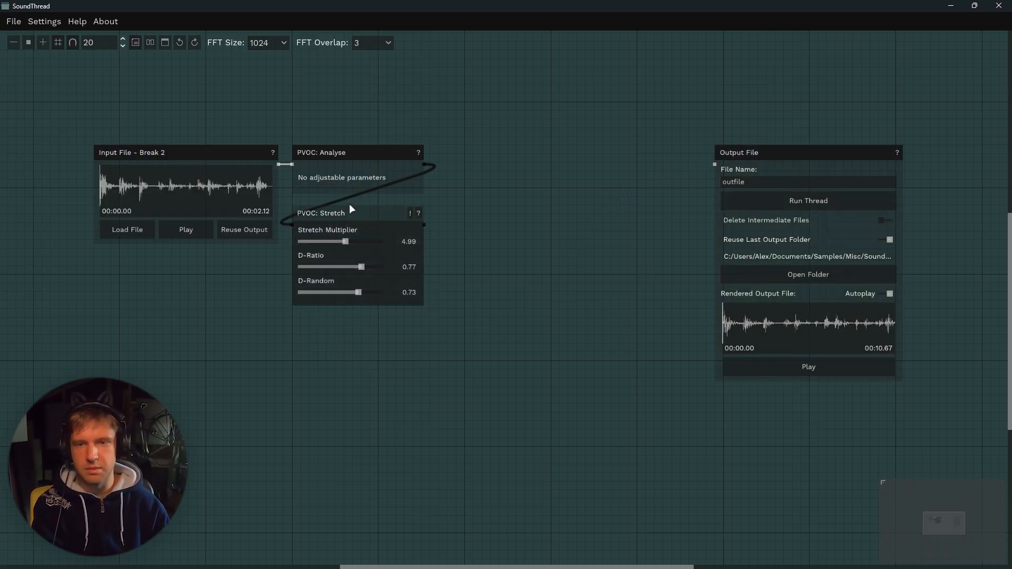
key(Delete)
click(331, 159)
key(Delete)
Add a PVOC Exaggerate node between Analyse and Resynthesise, adjust its Exaggeration and run the thread.
right_click(360, 227)
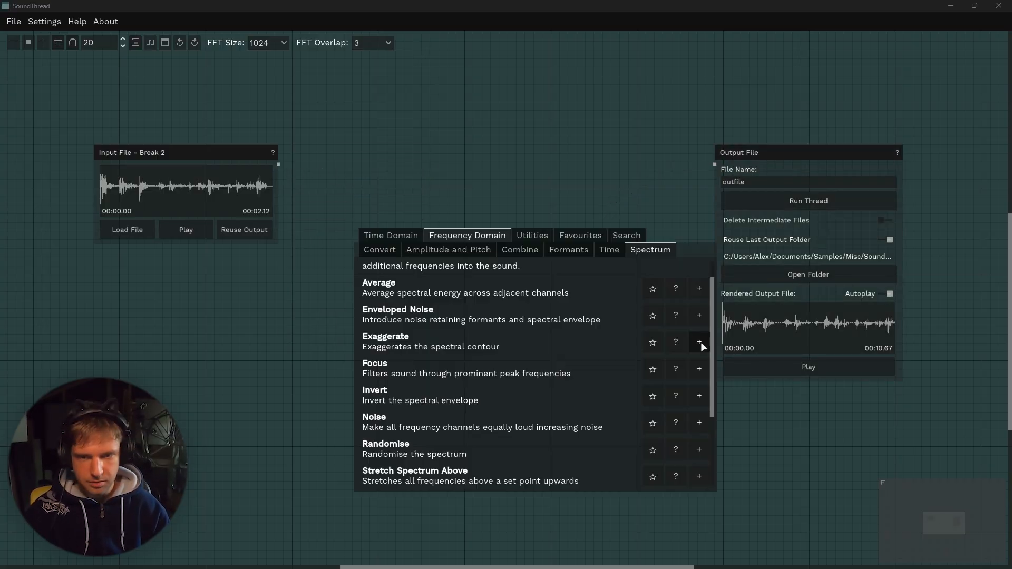
click(702, 346)
drag(417, 240, 411, 172)
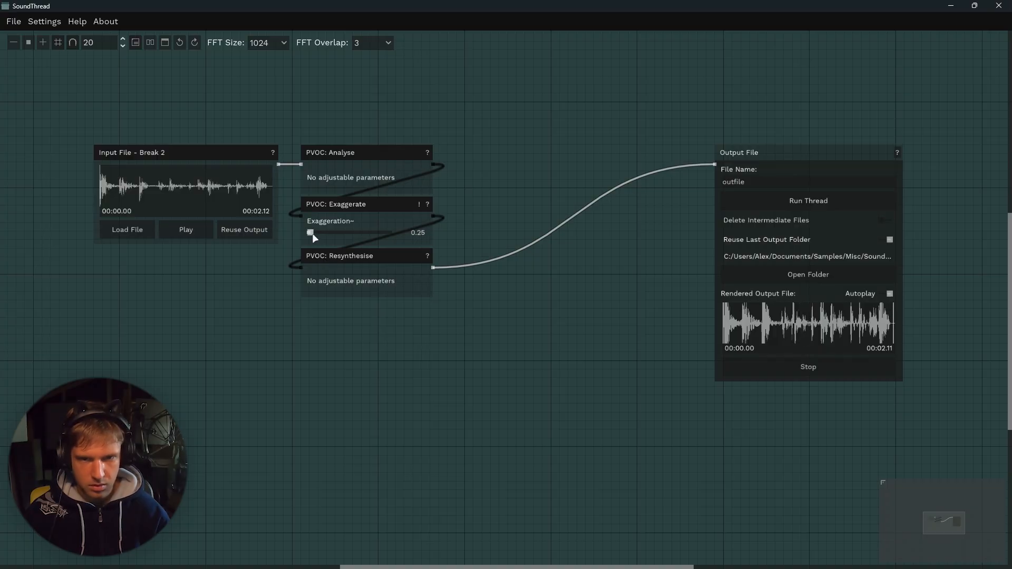
drag(311, 233, 345, 232)
click(780, 201)
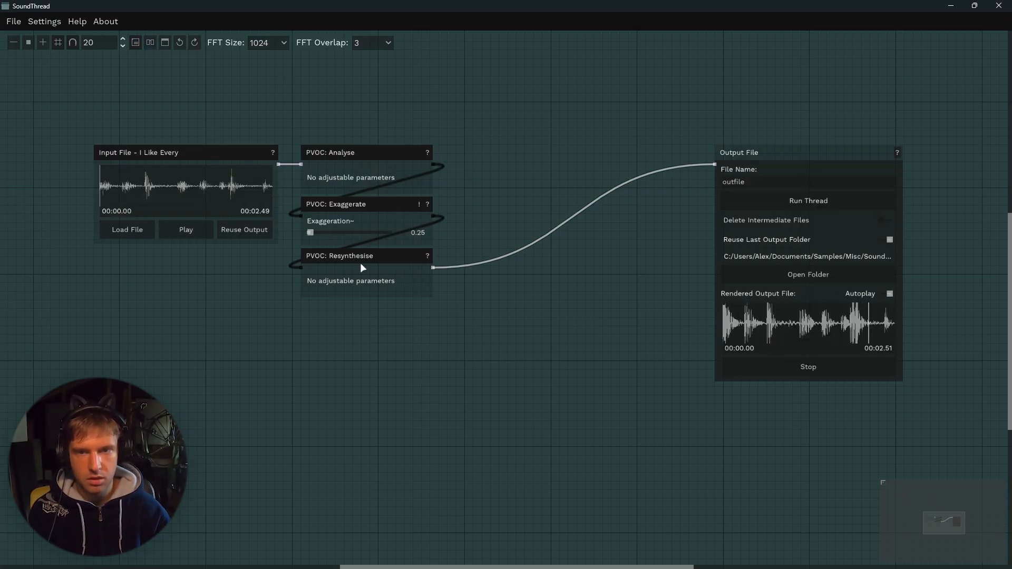
Add a PVOC Stretch node after Exaggerate and wire a Distort Fractal node between Resynthesise and the output.
click(389, 276)
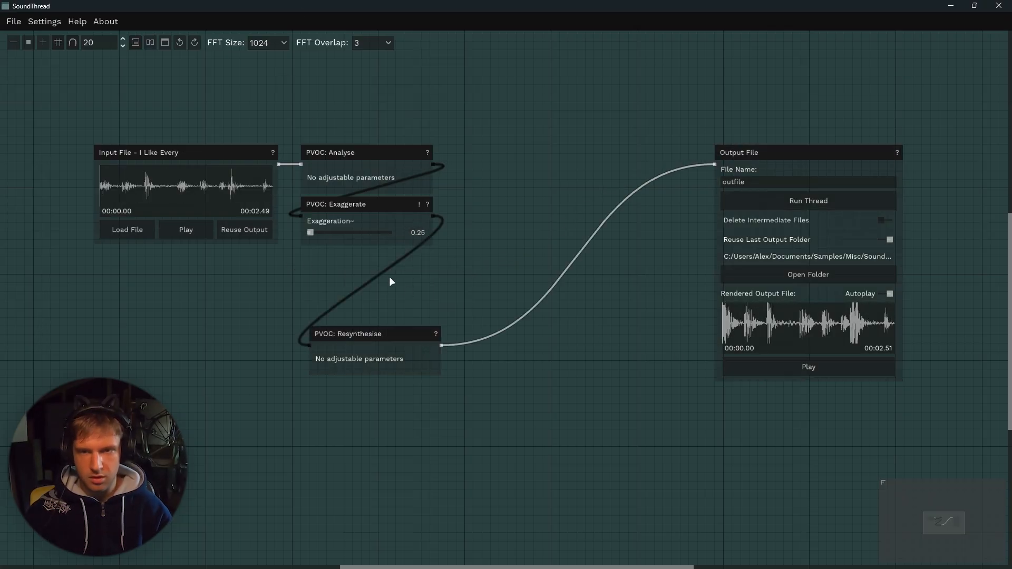
right_click(400, 298)
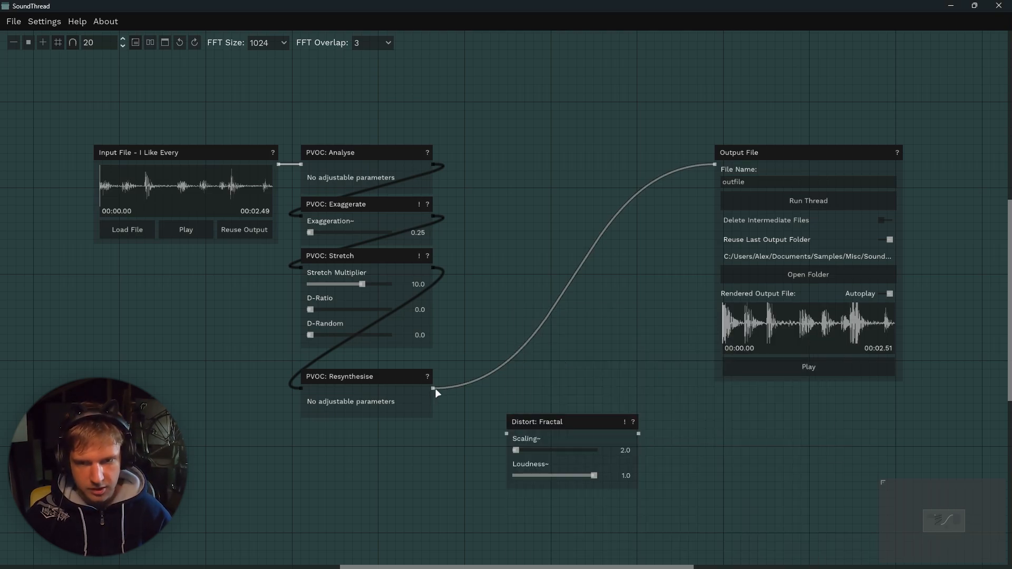
drag(485, 431, 507, 434)
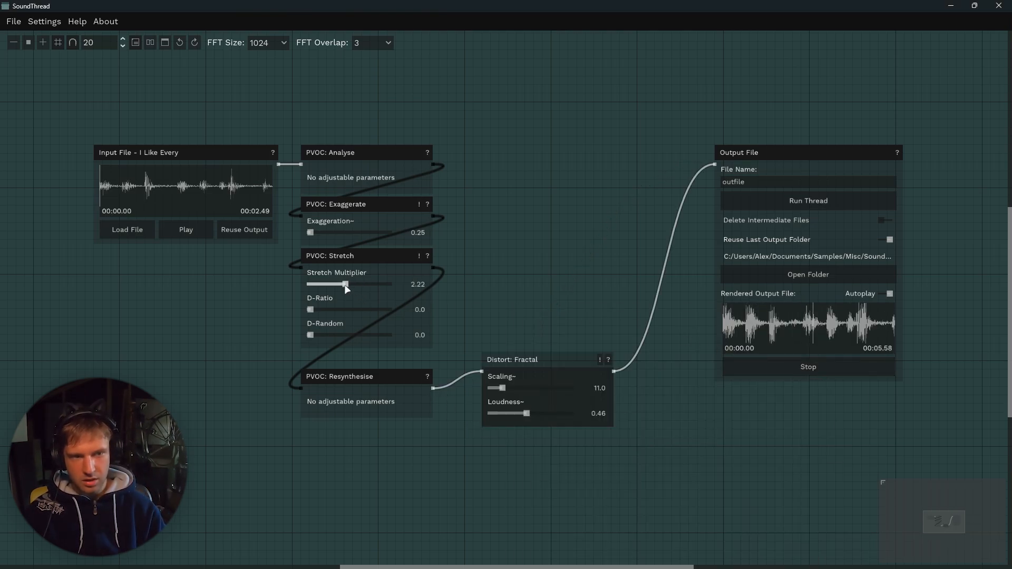
Play the drt130TTE20010addon2 input and set the Stretch Multiplier to 1.4.
click(201, 228)
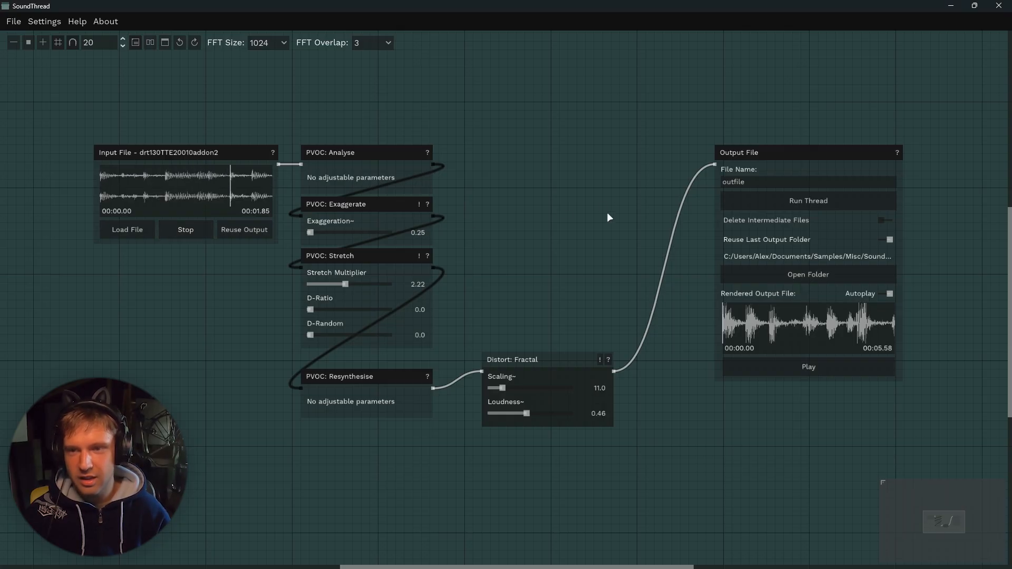
drag(345, 284, 340, 284)
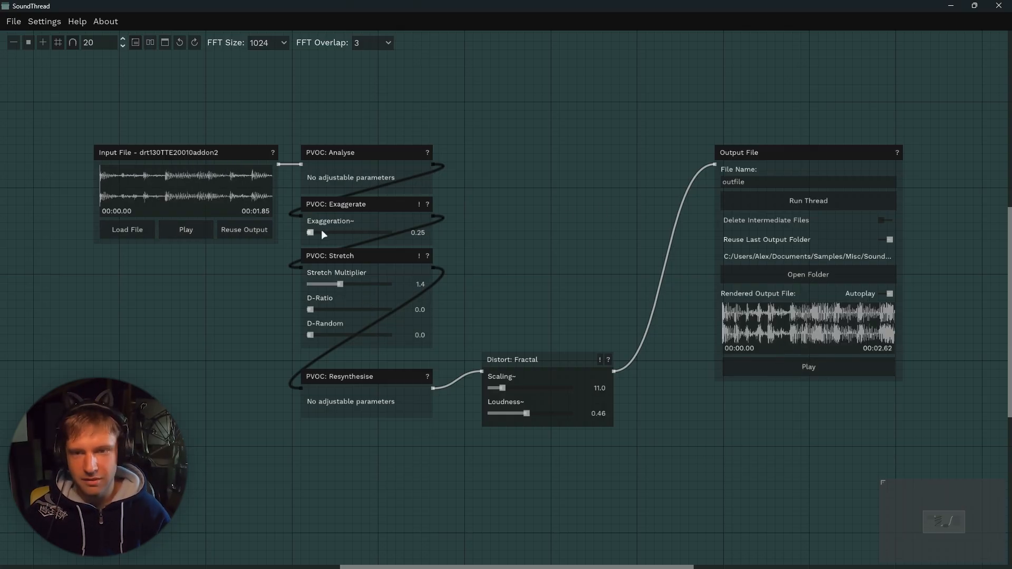
scroll(321, 231, up, 5)
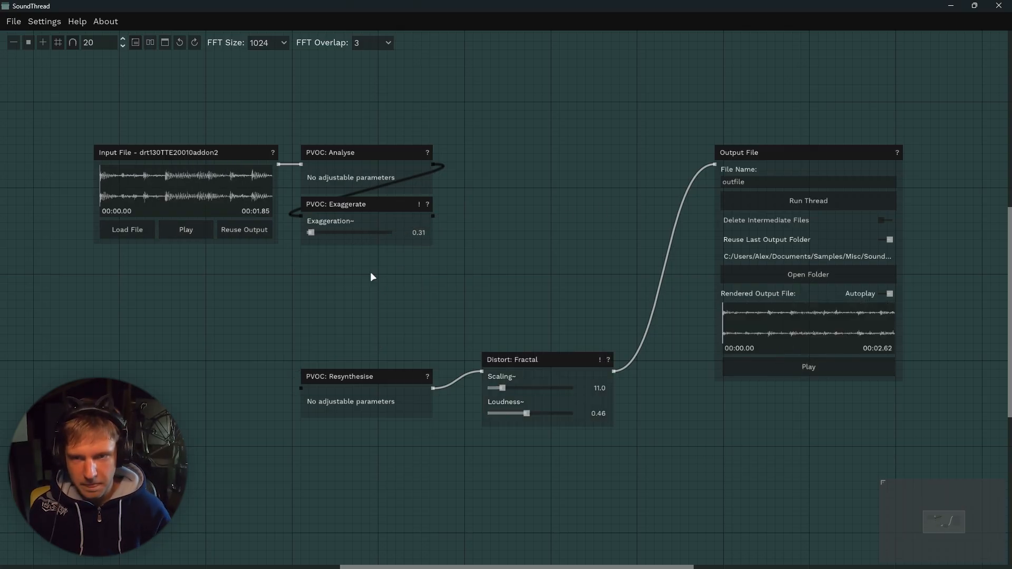
Replace the Stretch node with a PVOC Blur node at about 9.43 Blurring and play the output.
right_click(368, 287)
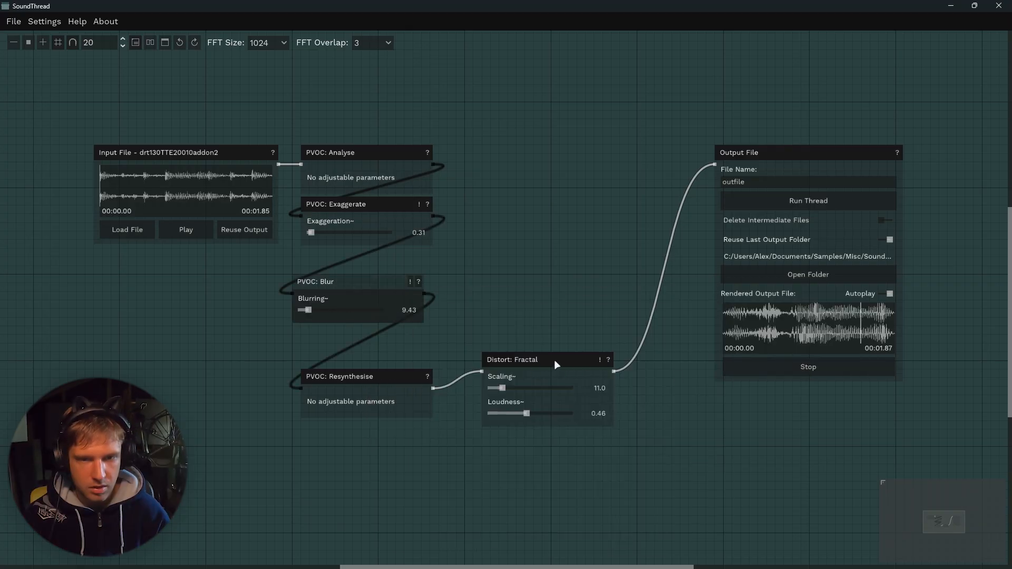
click(881, 365)
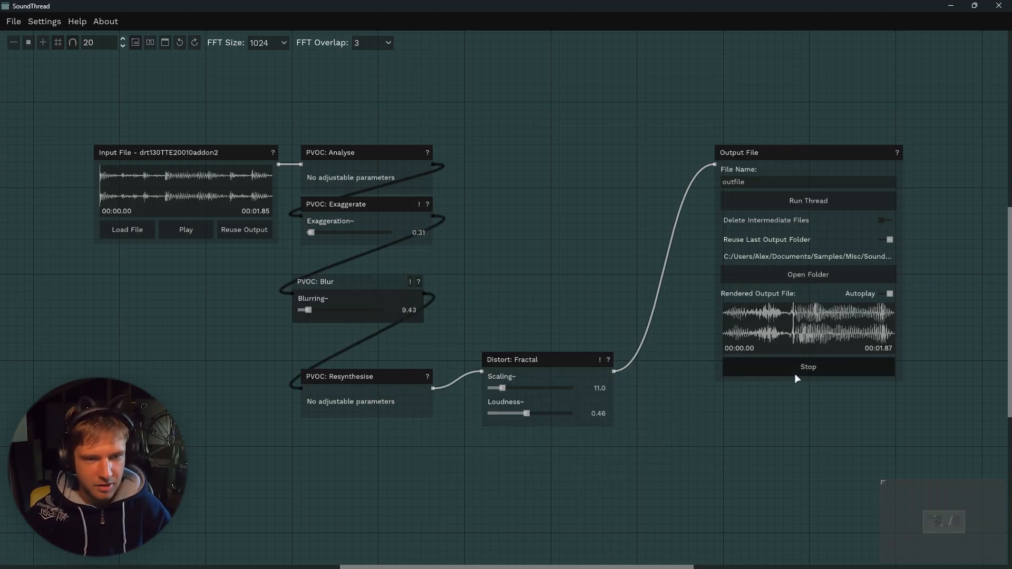
Disconnect the Distort Fractal node and remove it so Resynthesise feeds the output directly.
drag(531, 360, 575, 428)
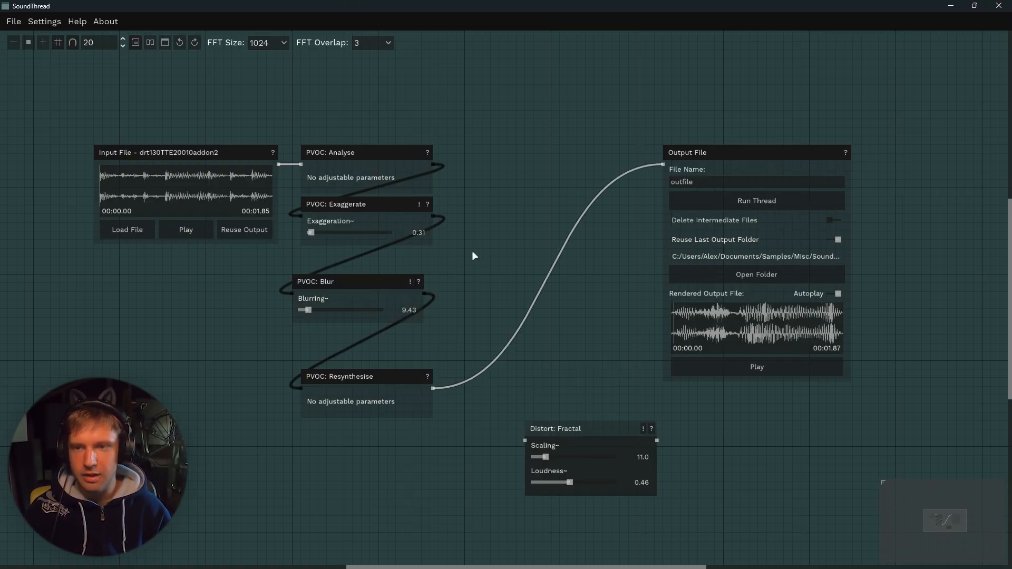
drag(556, 430, 490, 404)
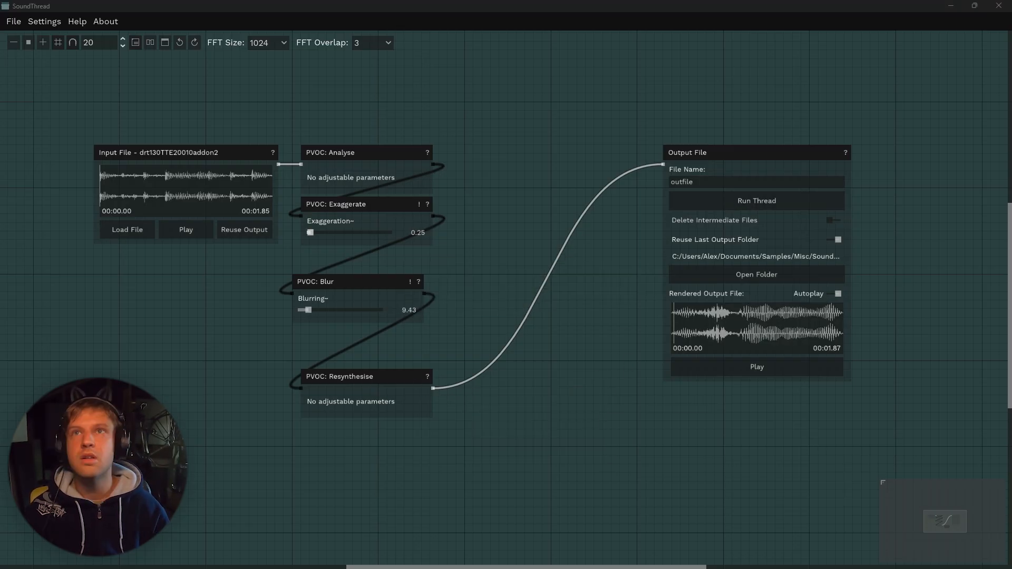
Set Blurring to about 16.86 and run the thread on the s.w.b.bonusloop09 input.
drag(194, 192, 194, 176)
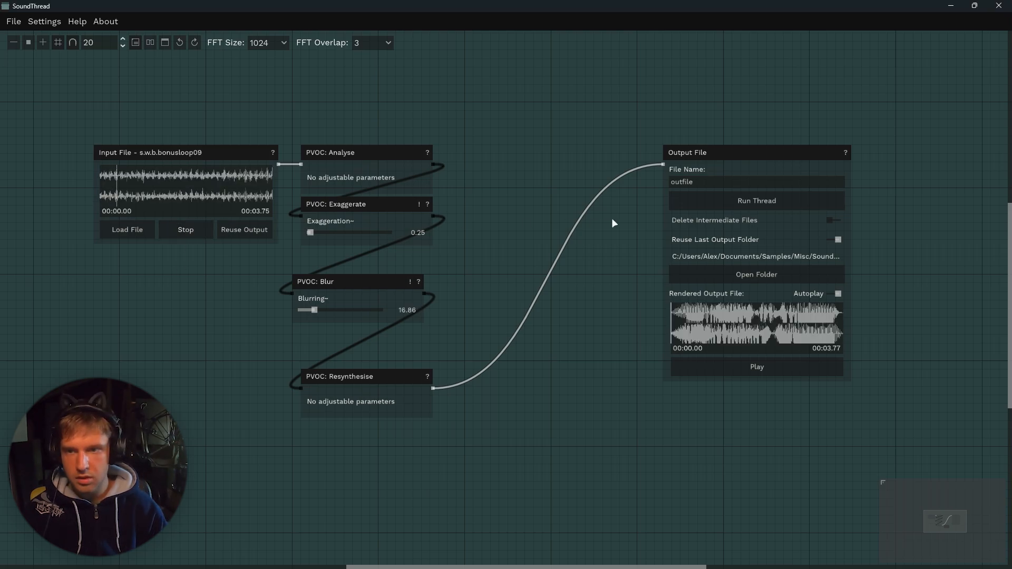
click(713, 198)
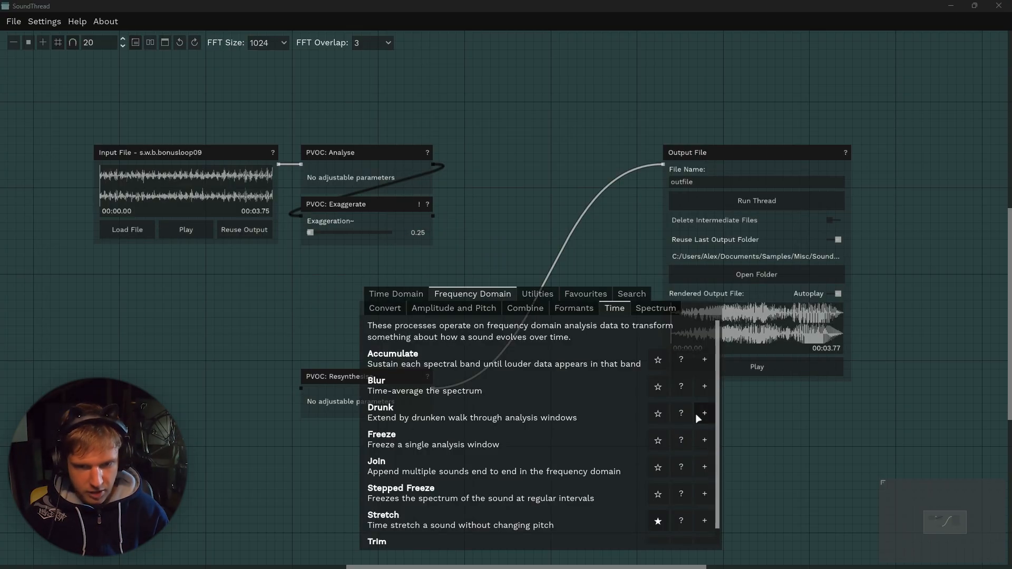
Add a PVOC Drunk node in place of Blur and browse the Time Domain Extend processes.
click(696, 415)
drag(410, 293, 353, 258)
right_click(379, 275)
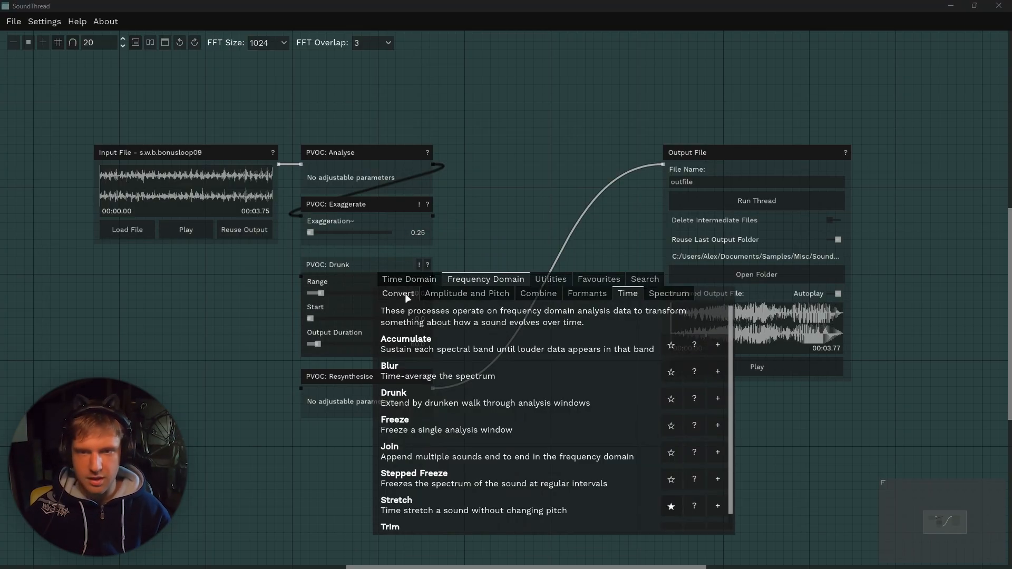
click(407, 284)
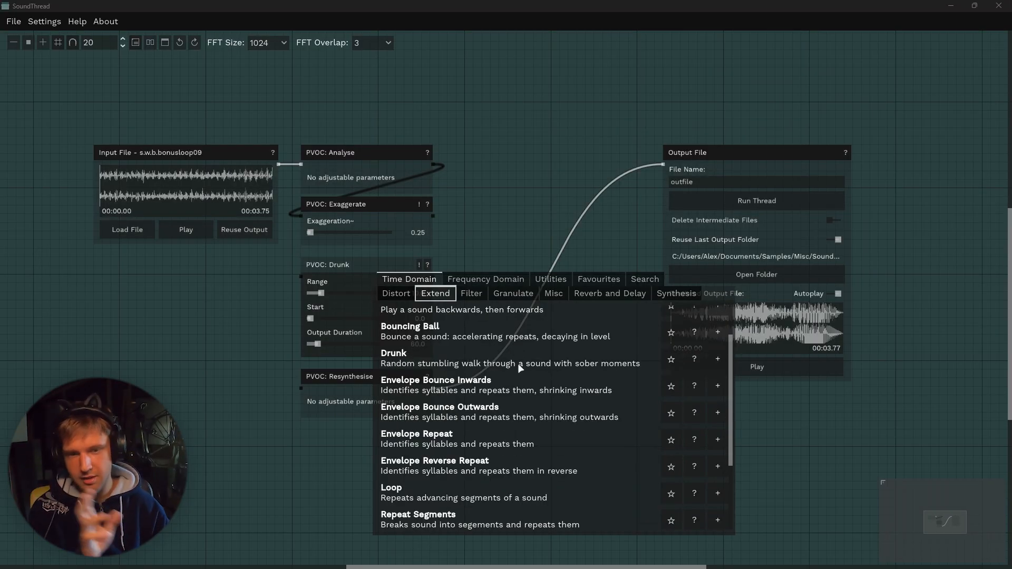
scroll(508, 369, up, 1)
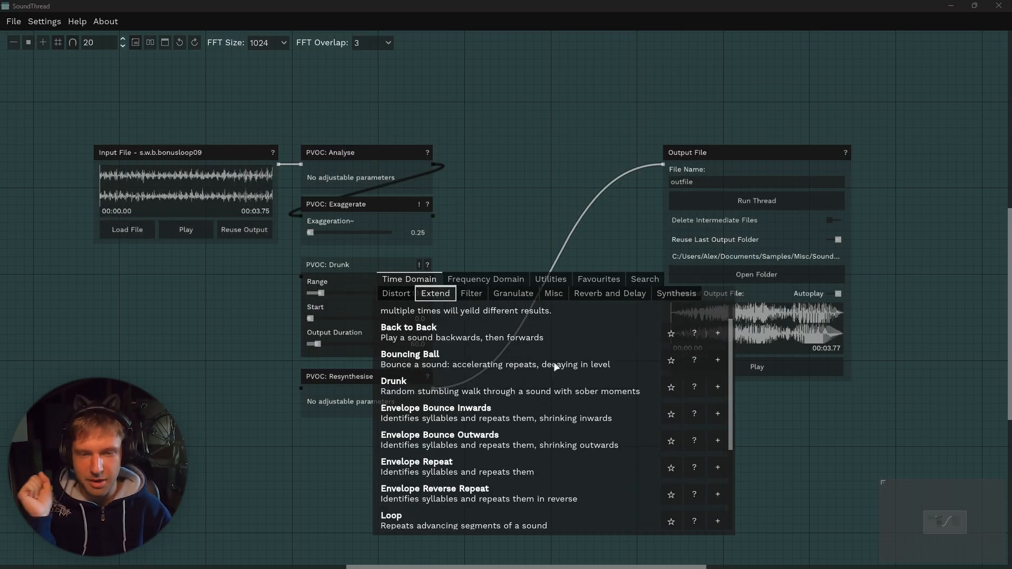
click(425, 233)
Build a PVOC Formant Vocode thread from two analysed drum loop inputs and preview both inputs.
mouse_move(300, 275)
mouse_down()
mouse_move(409, 210)
mouse_move(433, 215)
mouse_up()
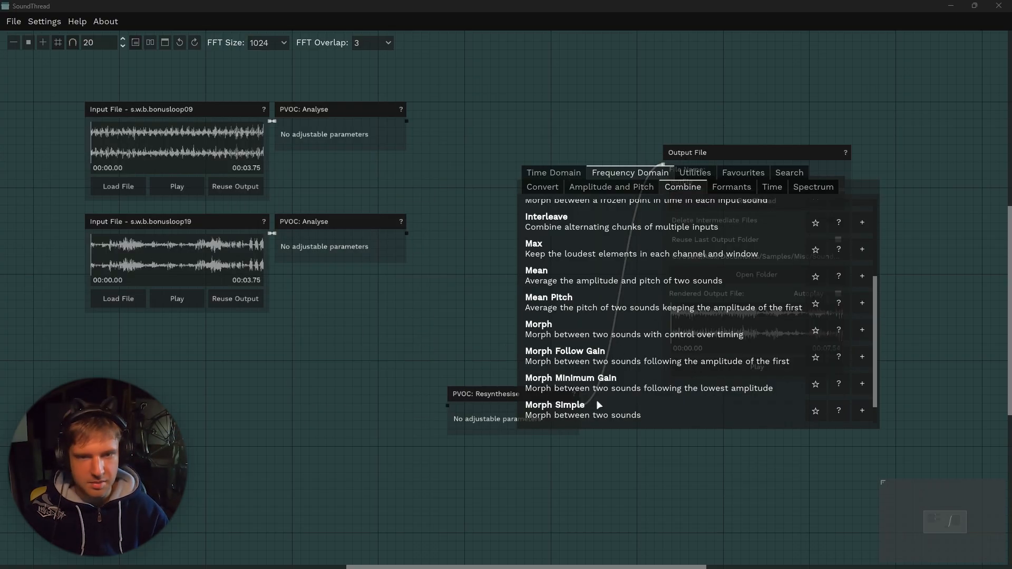
scroll(598, 369, up, 5)
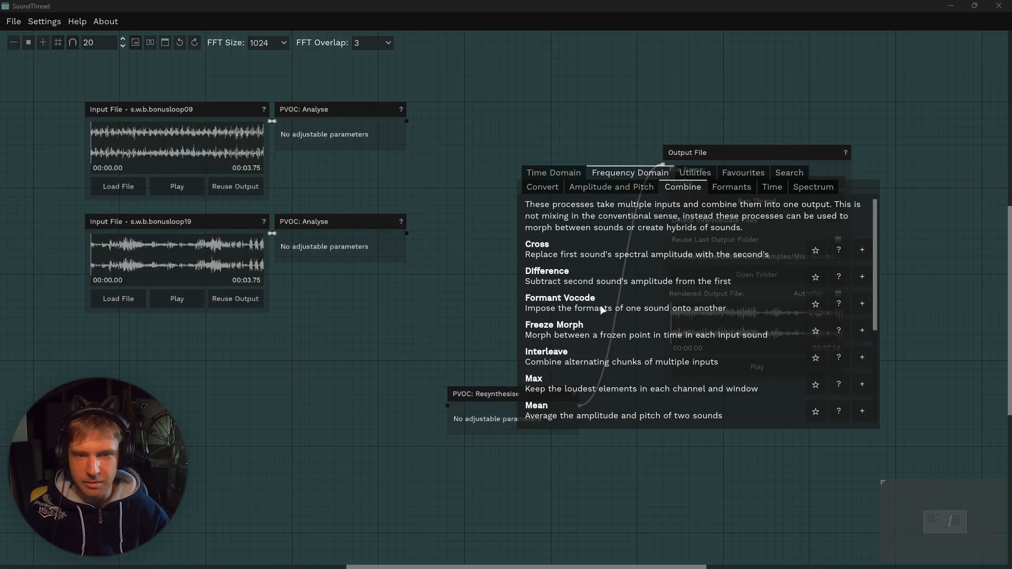
click(177, 186)
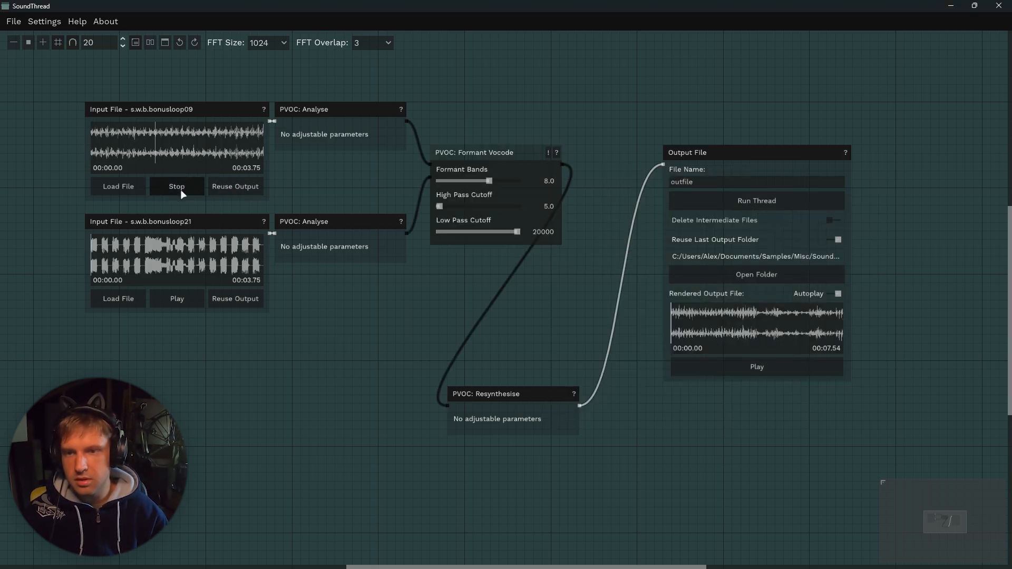
click(180, 189)
click(187, 297)
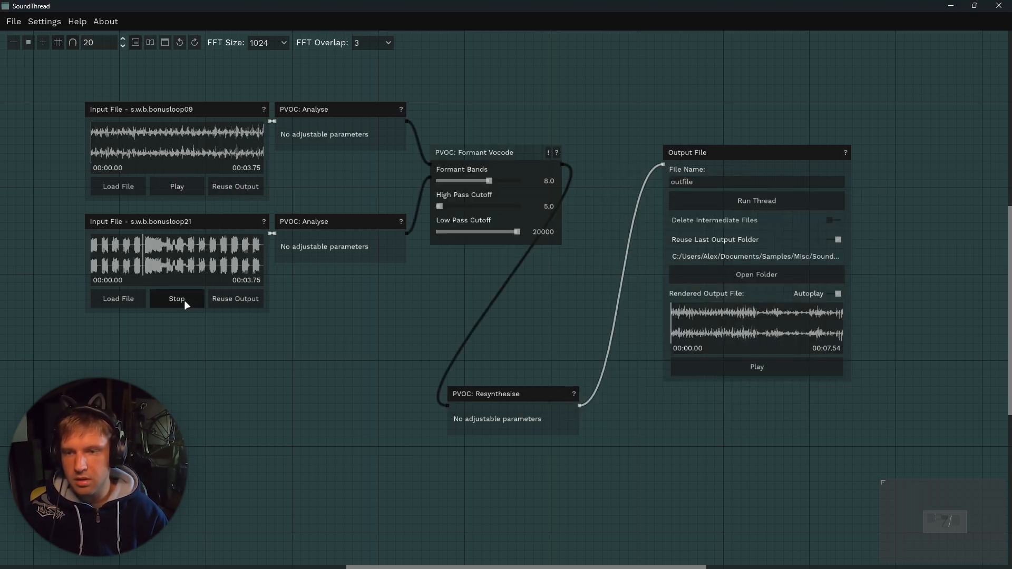
click(185, 300)
Play the rendered output and preview the s.w.b.bonusloop35 and VEH1 FX Loop - 25 inputs.
click(700, 368)
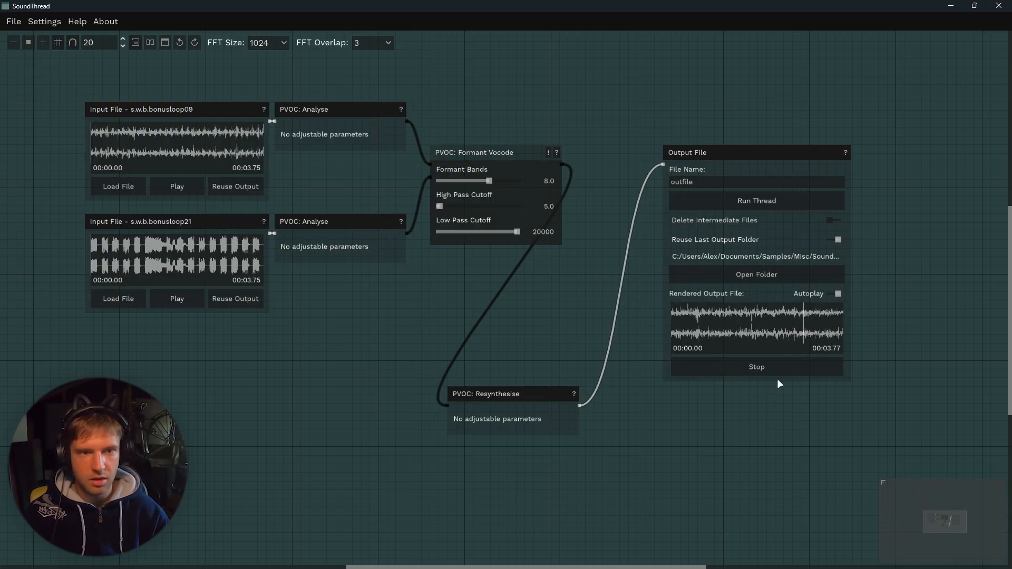
click(181, 189)
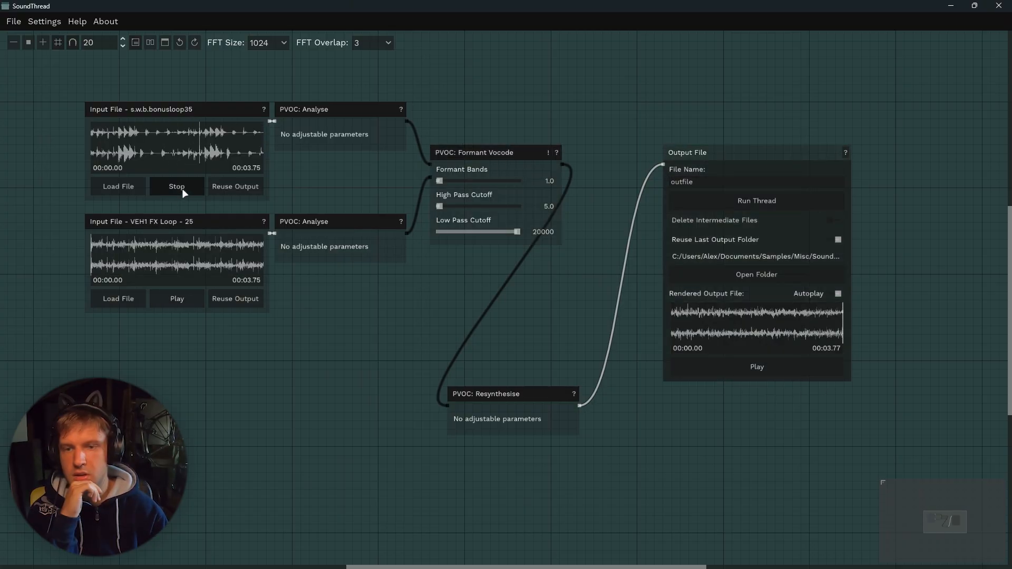
click(185, 298)
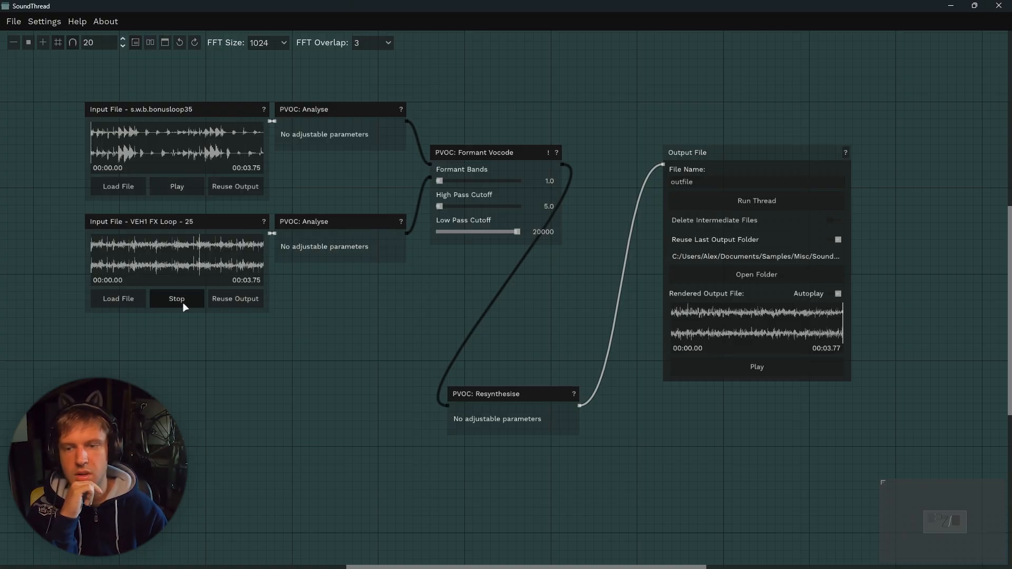
Set Formant Bands to 5.0, reconnect the second Analyse node into Formant Vocode and play the output.
drag(439, 181, 467, 181)
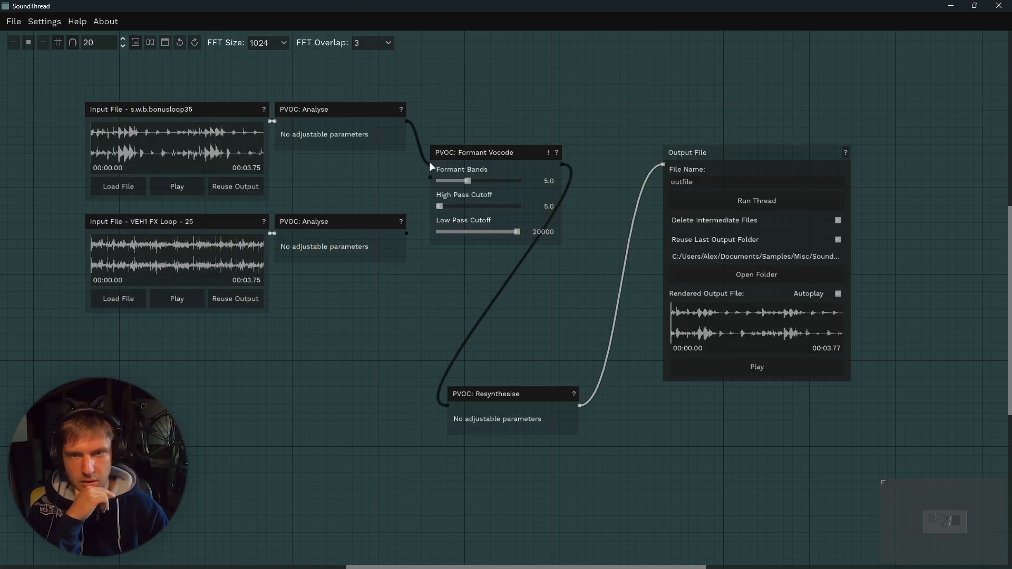
drag(406, 233, 428, 165)
click(708, 365)
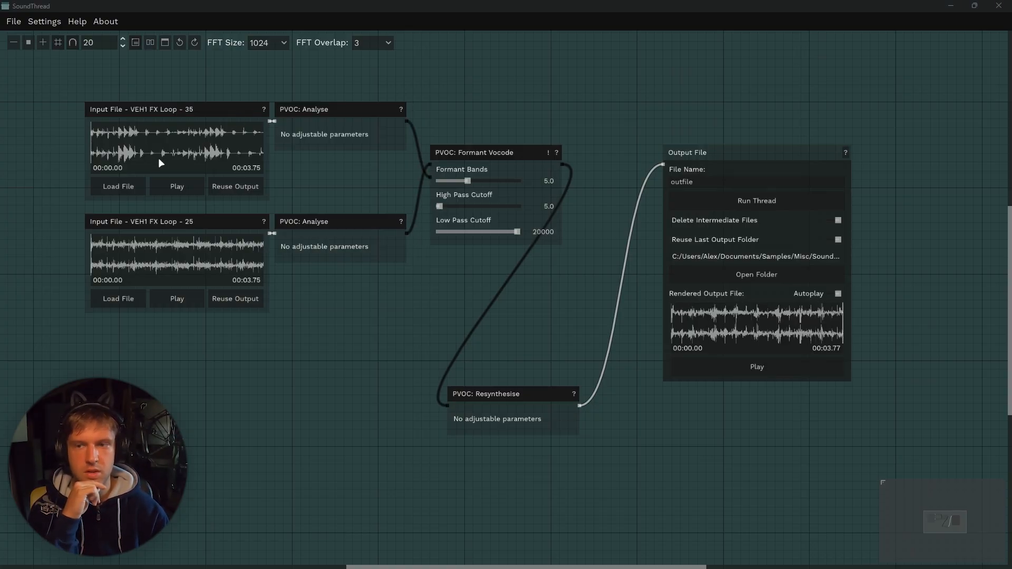
Preview the VEH1 FX Loop - 35 and VEH1 FX Loop - 25 inputs.
click(189, 186)
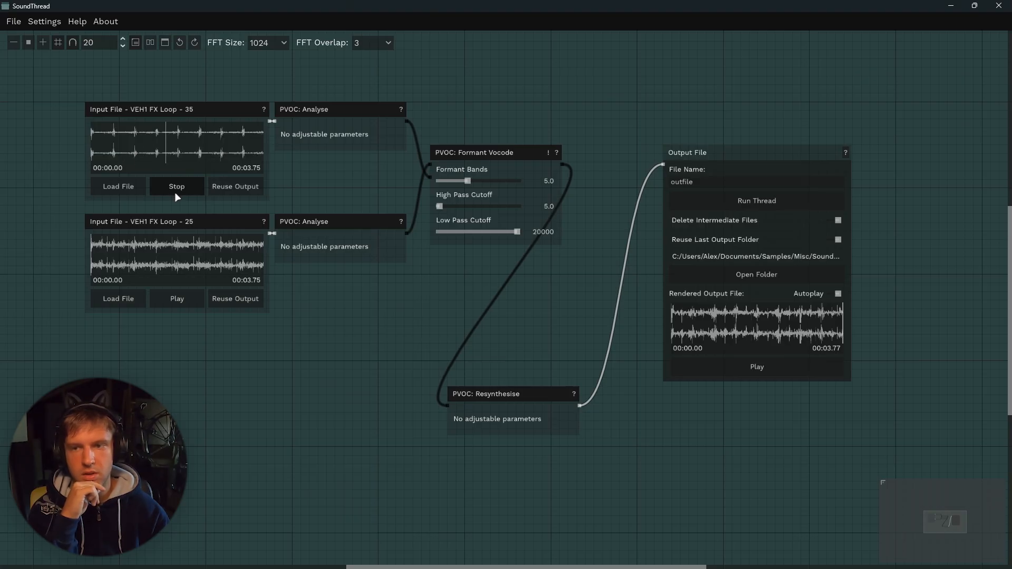
click(176, 299)
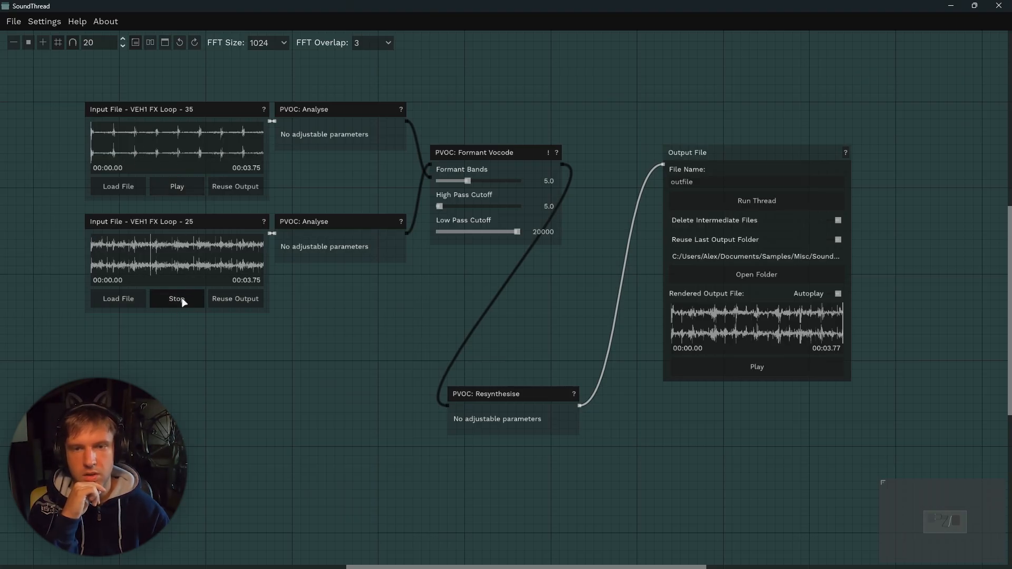
Play the Formant Vocode output, add a PVOC Inharmonic Glissandos node to the Interleave thread and play its output.
click(697, 369)
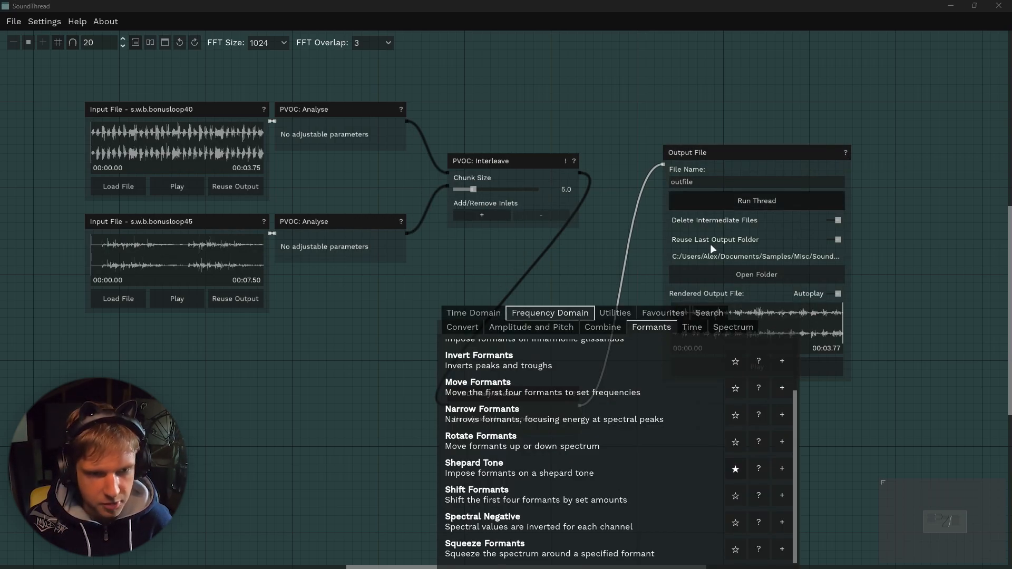
scroll(548, 432, up, 3)
click(522, 400)
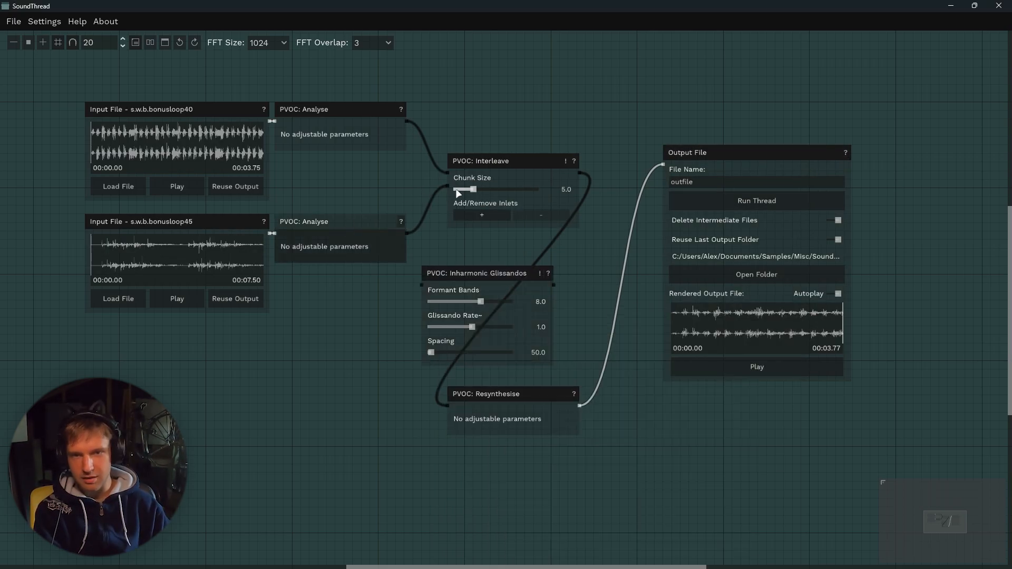
click(676, 370)
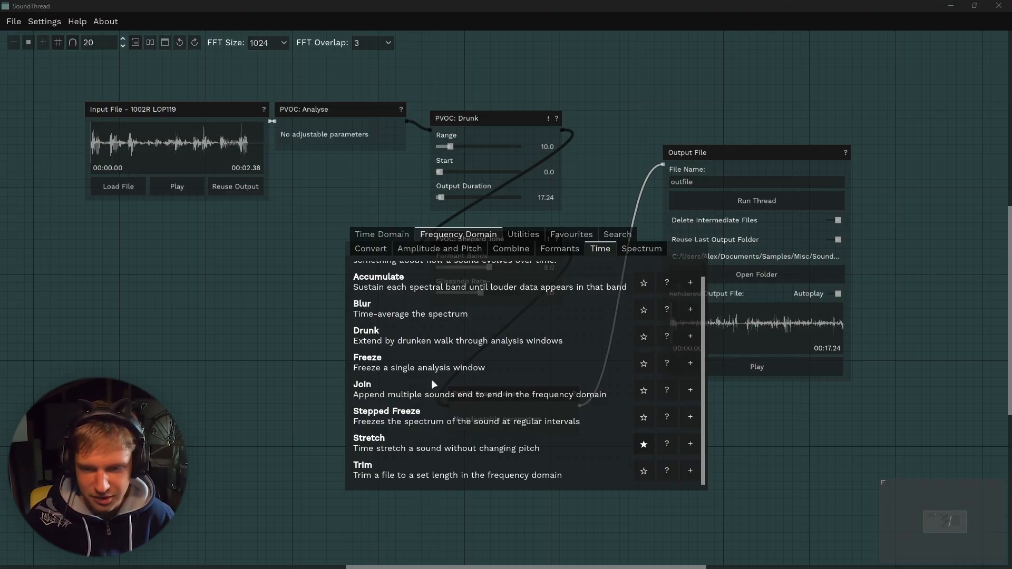
Browse the Time and Time Domain process categories, add a Harmonic Series filter to a voice sample and play the output.
scroll(466, 413, up, 1)
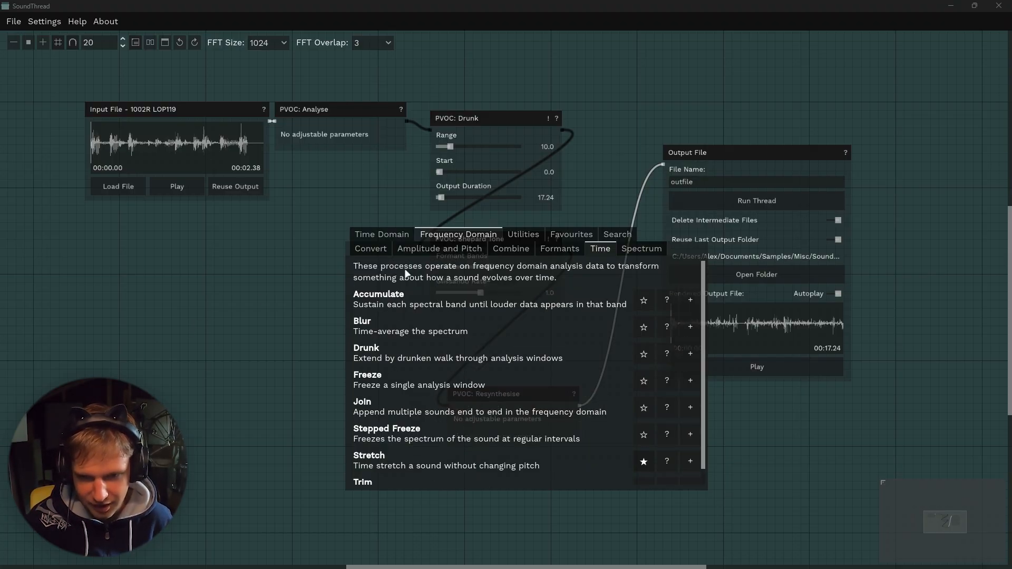
click(381, 235)
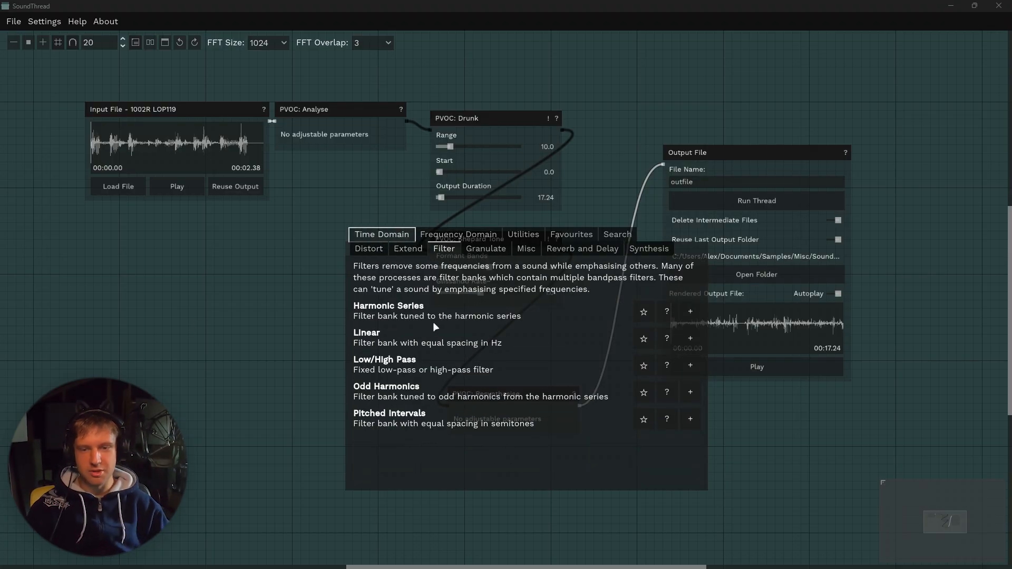
click(408, 249)
click(463, 250)
click(444, 249)
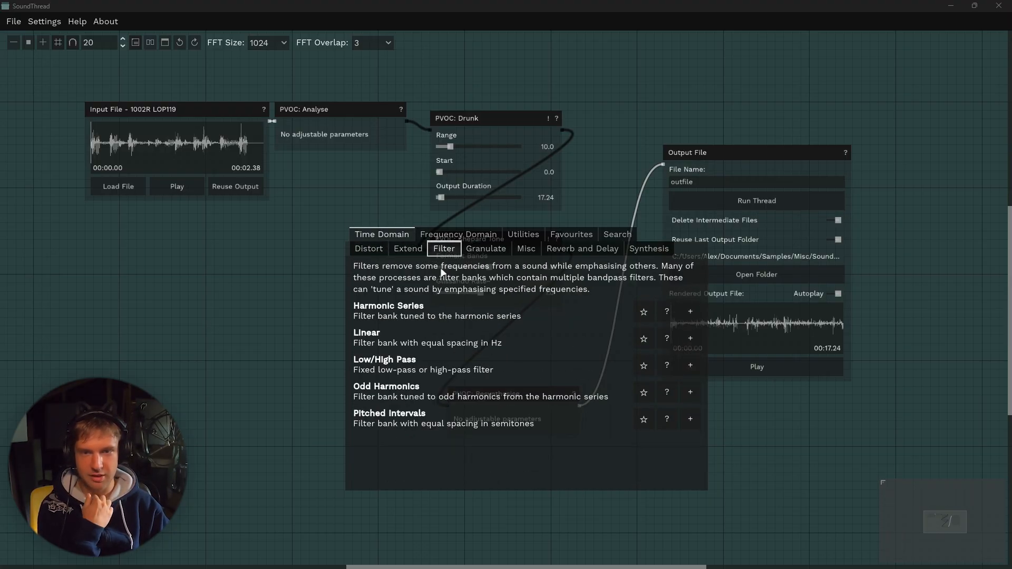
click(690, 312)
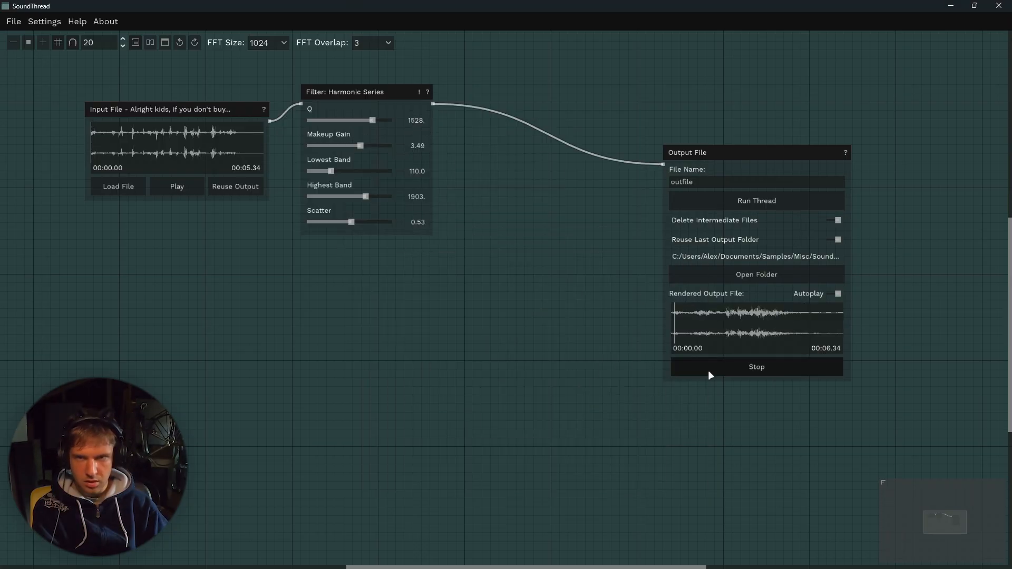
click(707, 370)
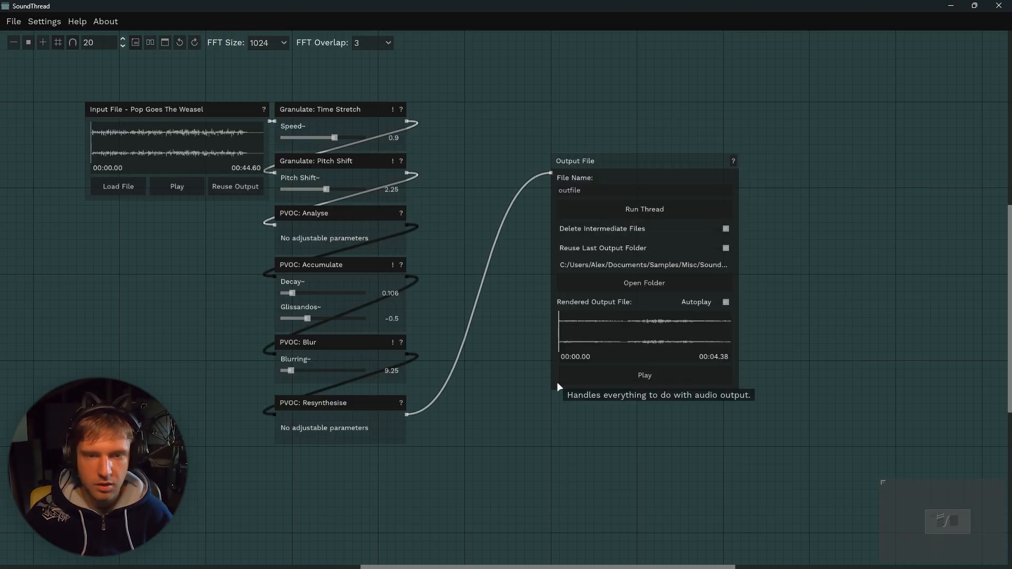
click(562, 377)
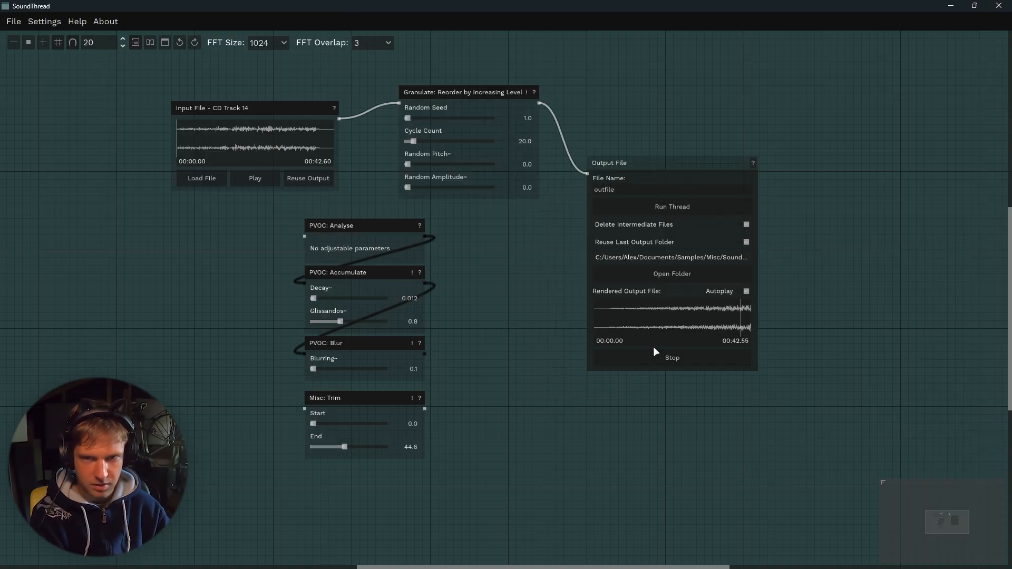
Preview the input files of the Granulate thread and browse the Time Domain Misc processes.
click(255, 178)
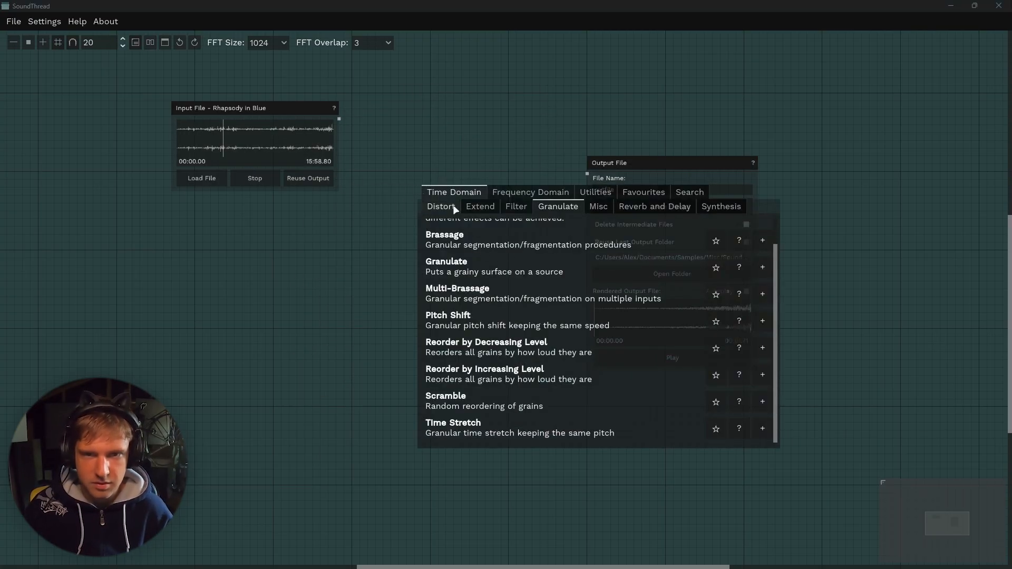
click(597, 207)
click(285, 193)
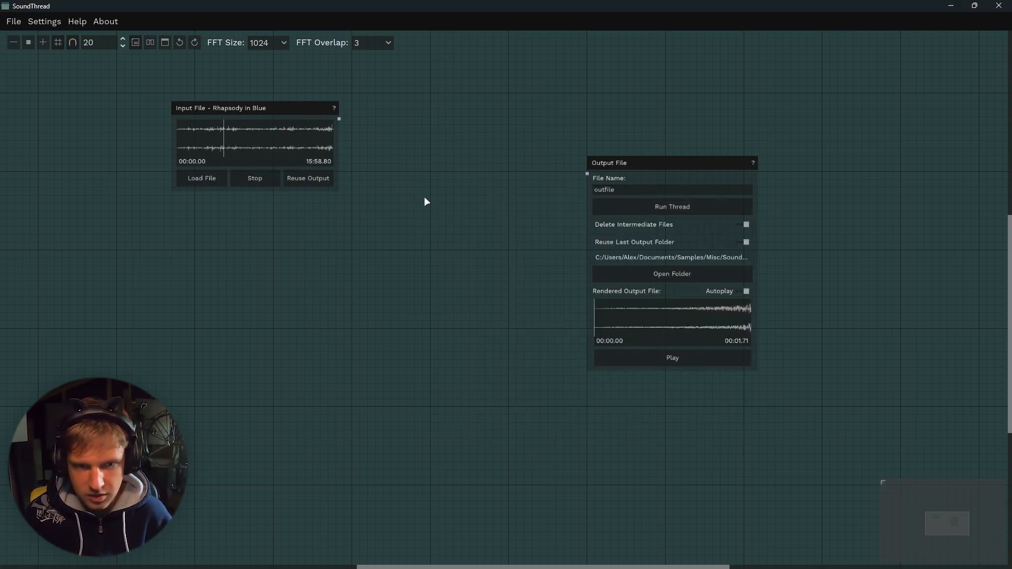
click(255, 178)
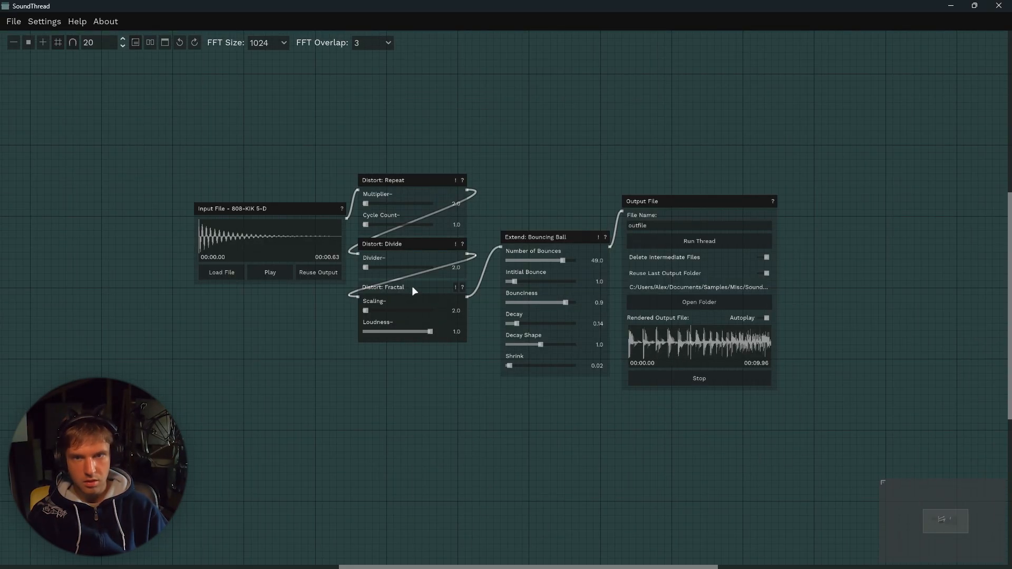
Set the Distort Divide Divider to 8.0, adjust the Fractal scaling and play the distorted kick output.
drag(379, 267, 392, 267)
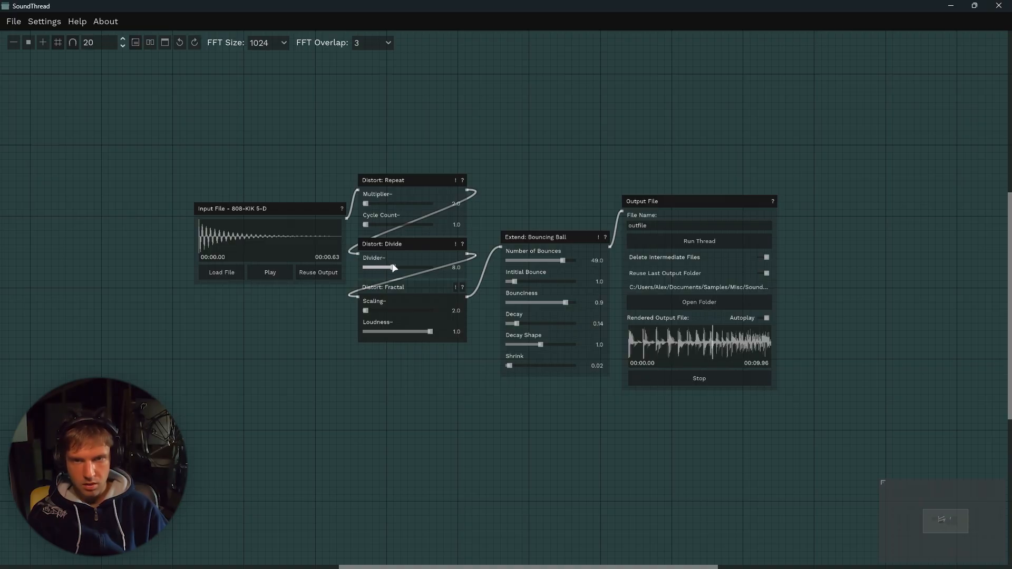
click(380, 310)
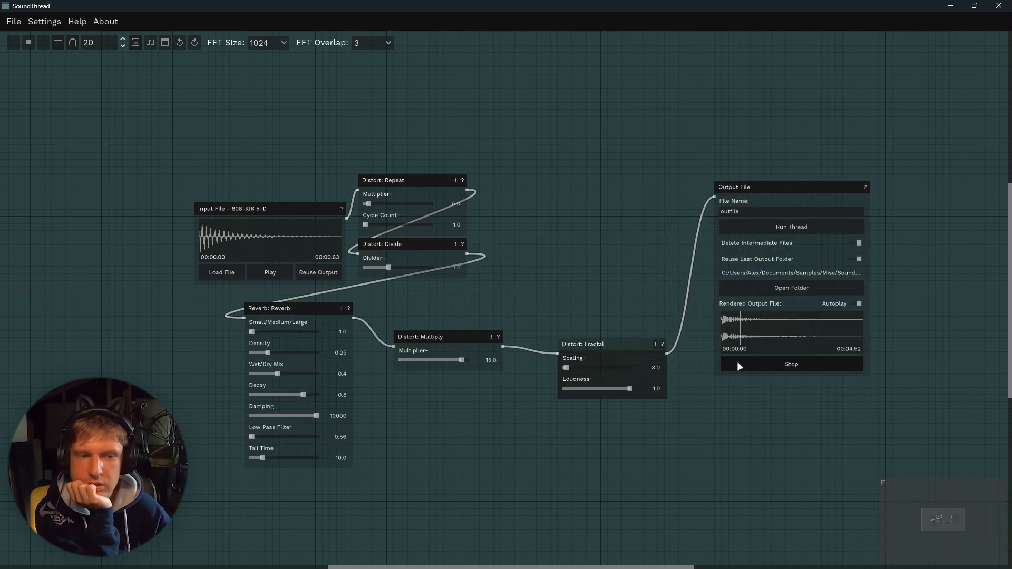
click(733, 365)
click(734, 365)
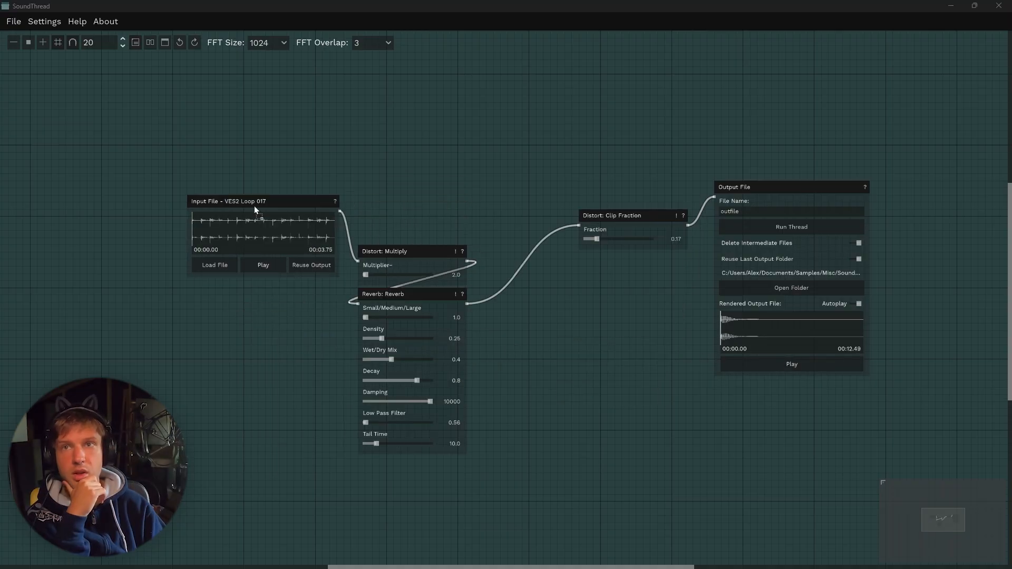
Preview the house beat input and output, set Clip Fraction to 0.55 and adjust the Multiply Multiplier.
click(267, 271)
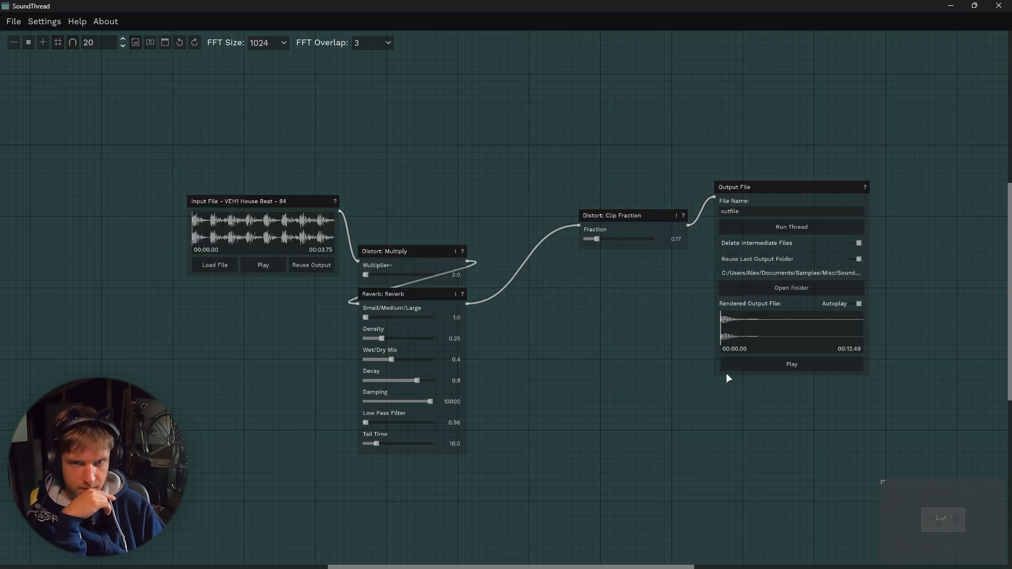
click(735, 367)
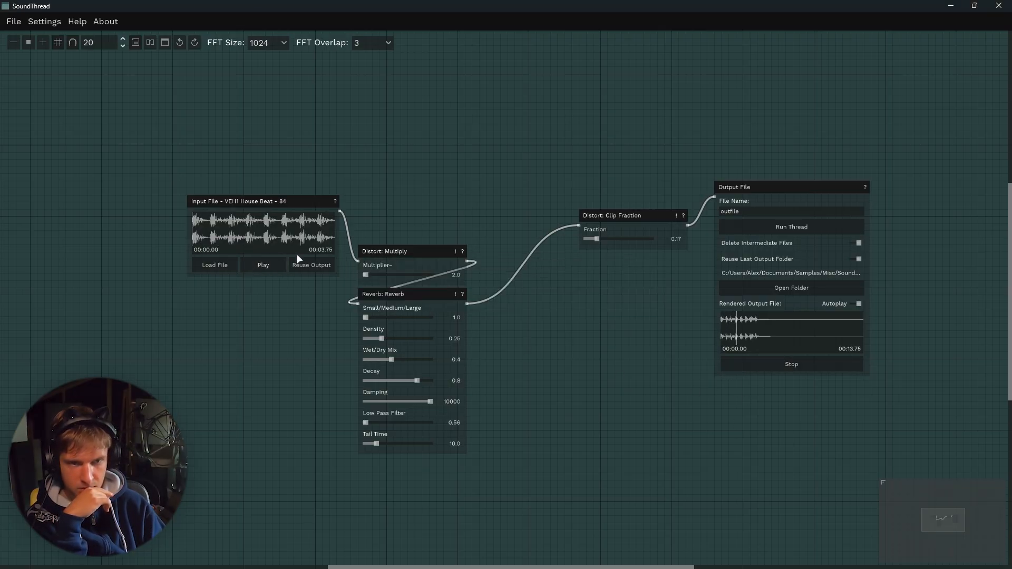
click(620, 239)
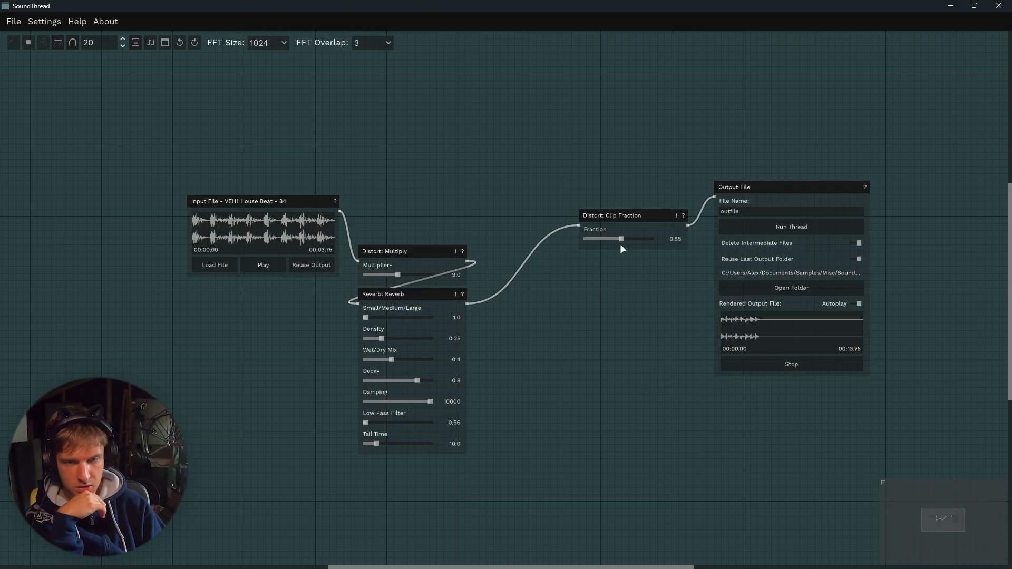
click(396, 274)
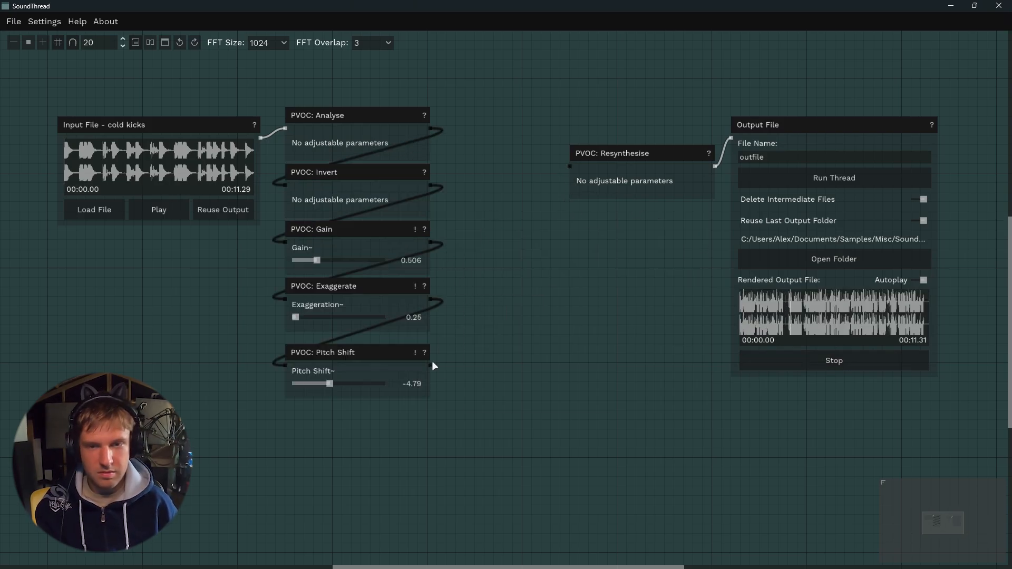
Insert PVOC Gain and Inharmonic Glissandos nodes into the cold kicks chain and set Exaggeration to about 1.09.
drag(432, 364, 570, 167)
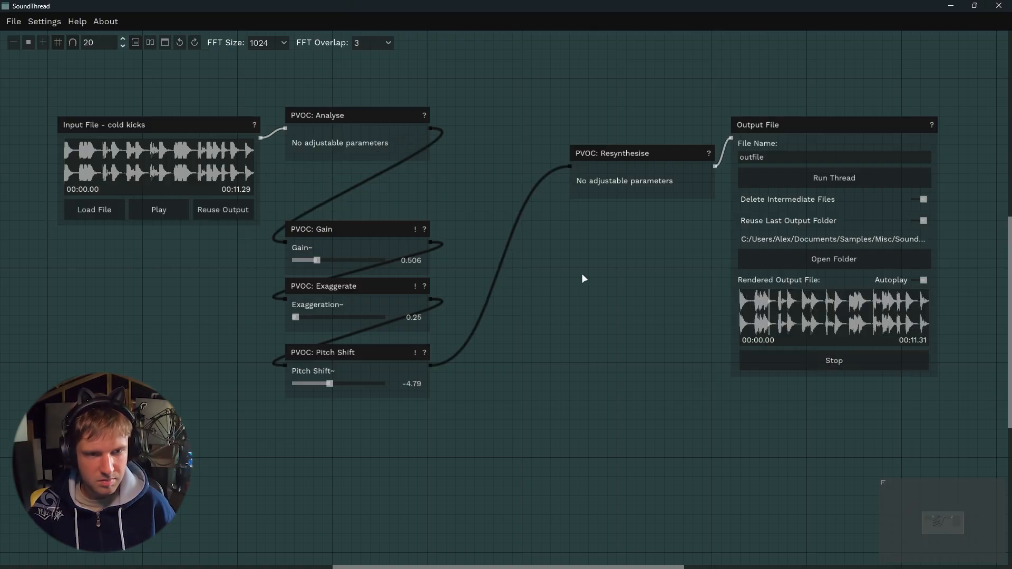
right_click(578, 288)
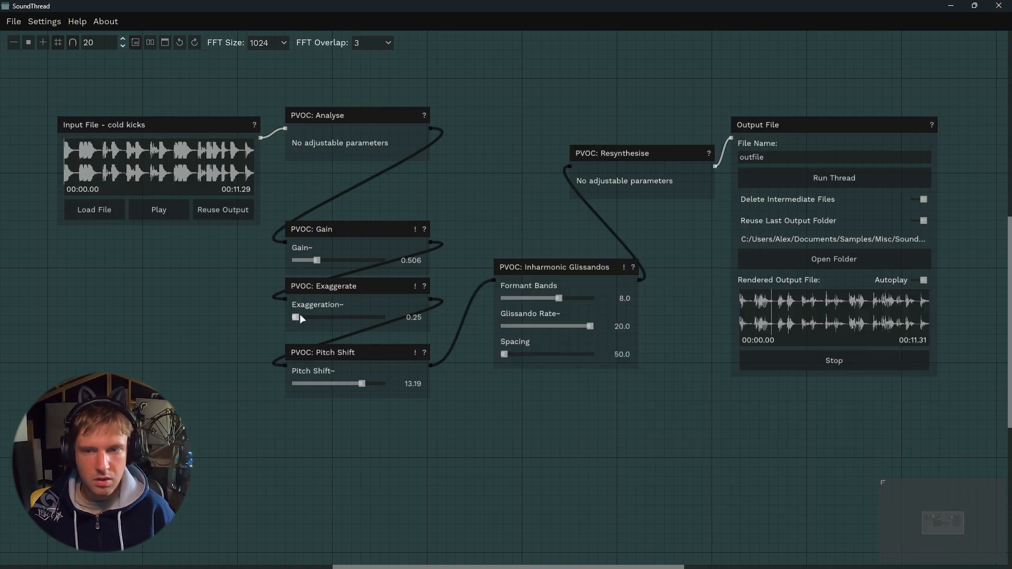
drag(300, 315, 314, 317)
drag(577, 270, 511, 252)
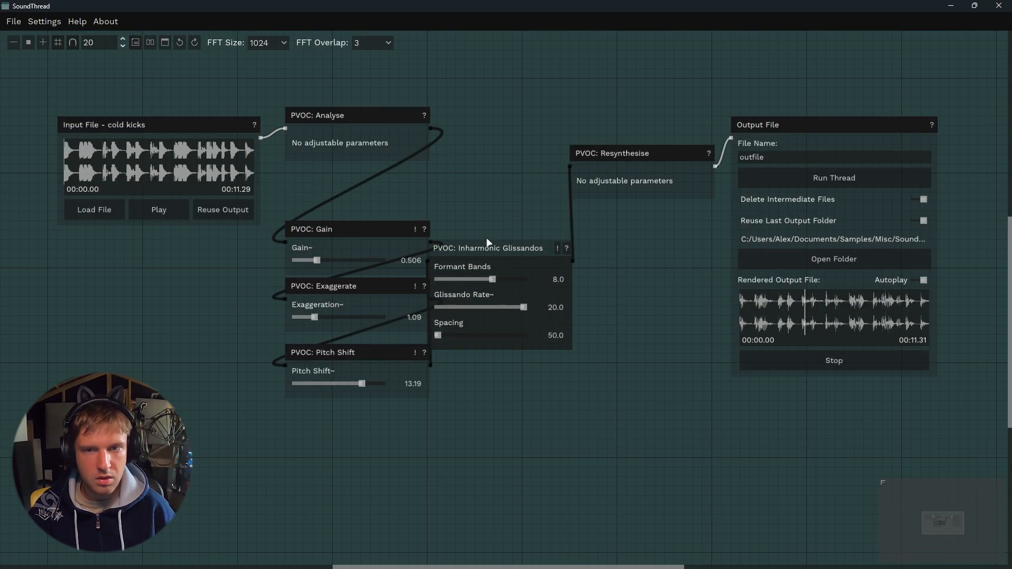